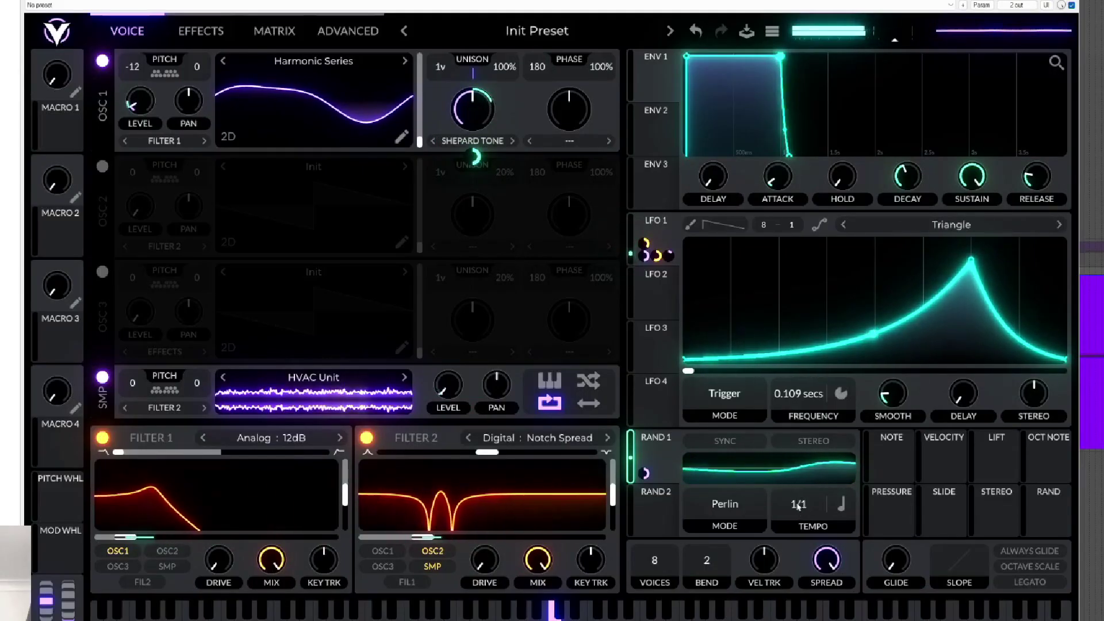
drag(474, 115, 461, 124)
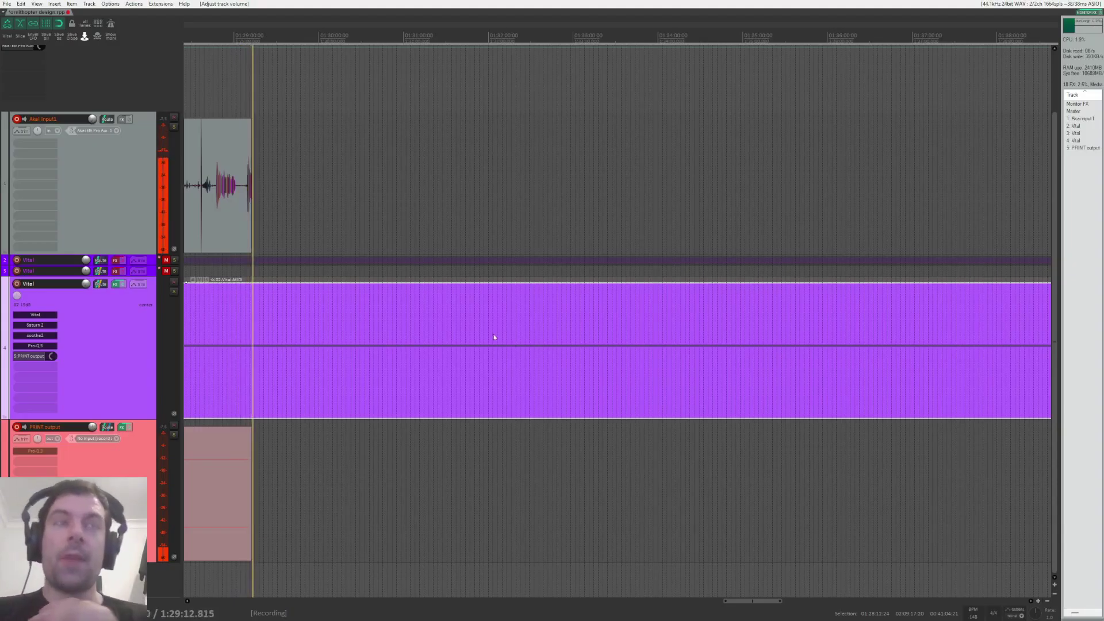
key(f)
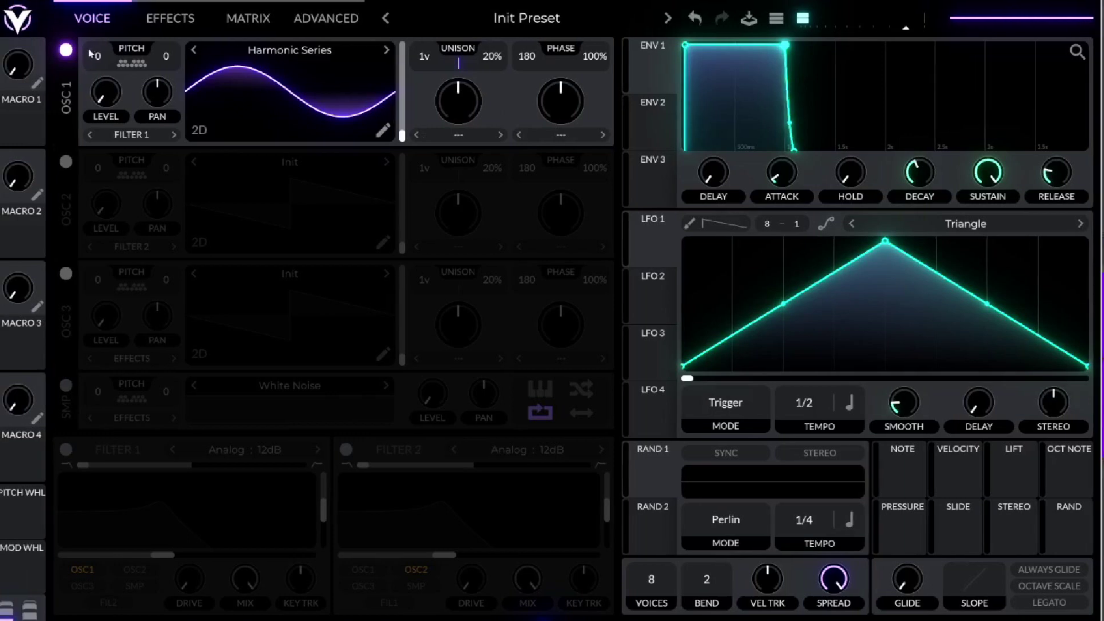
Switch oscillators 2 and 3 and the sampler on and off again to demonstrate the available sound sources
click(65, 166)
click(59, 278)
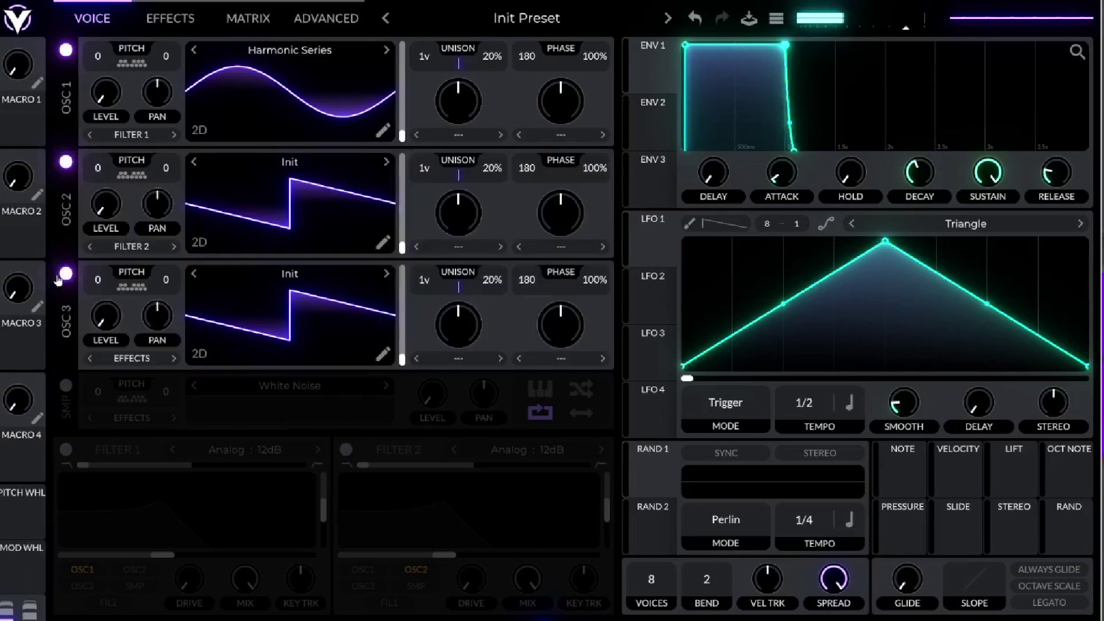
click(66, 274)
click(66, 162)
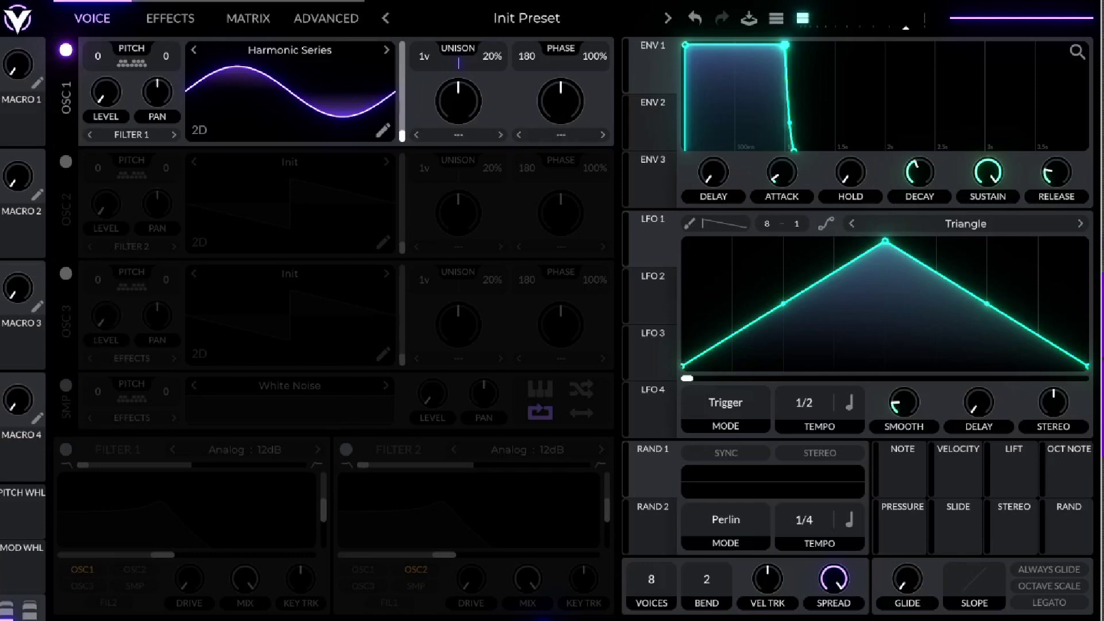
click(61, 384)
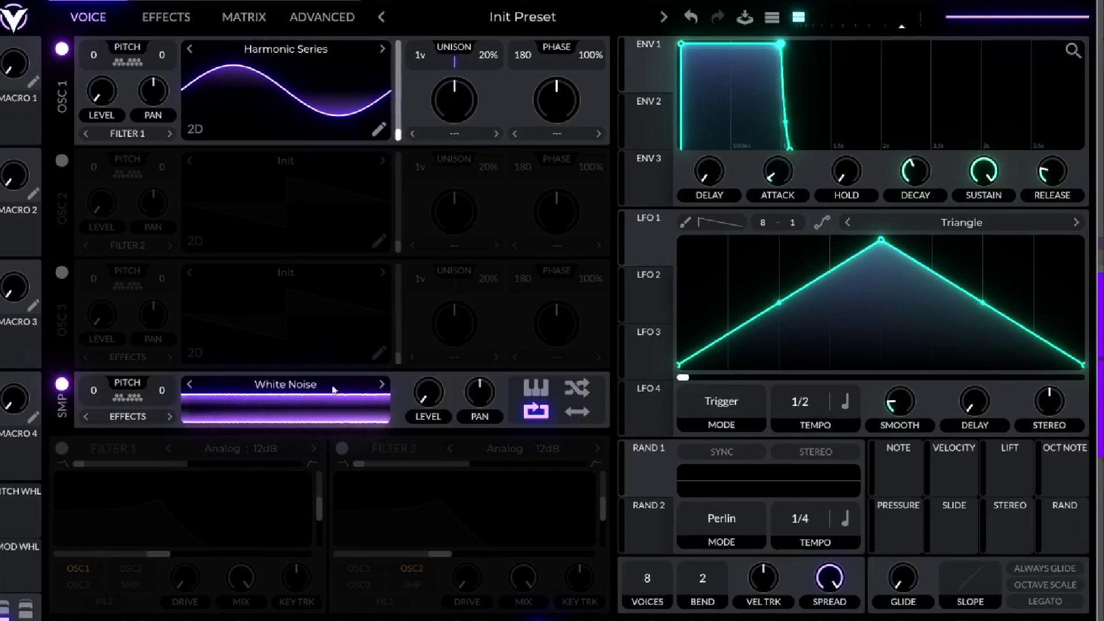
click(61, 384)
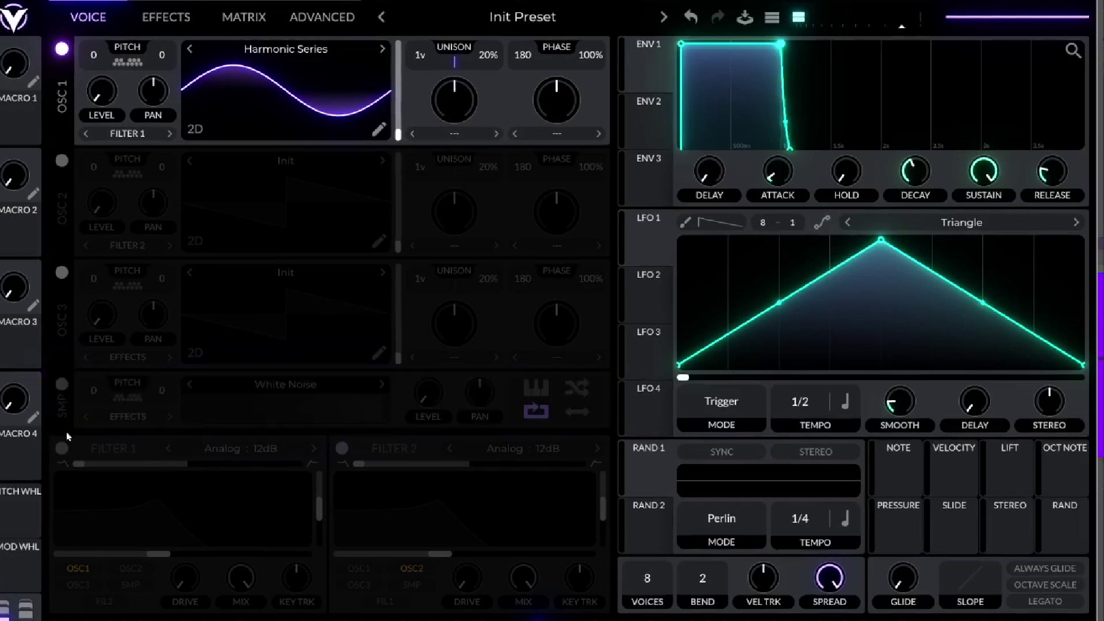
Switch filter 1 and filter 2 on and off again to demonstrate the filter modules
click(62, 449)
click(342, 448)
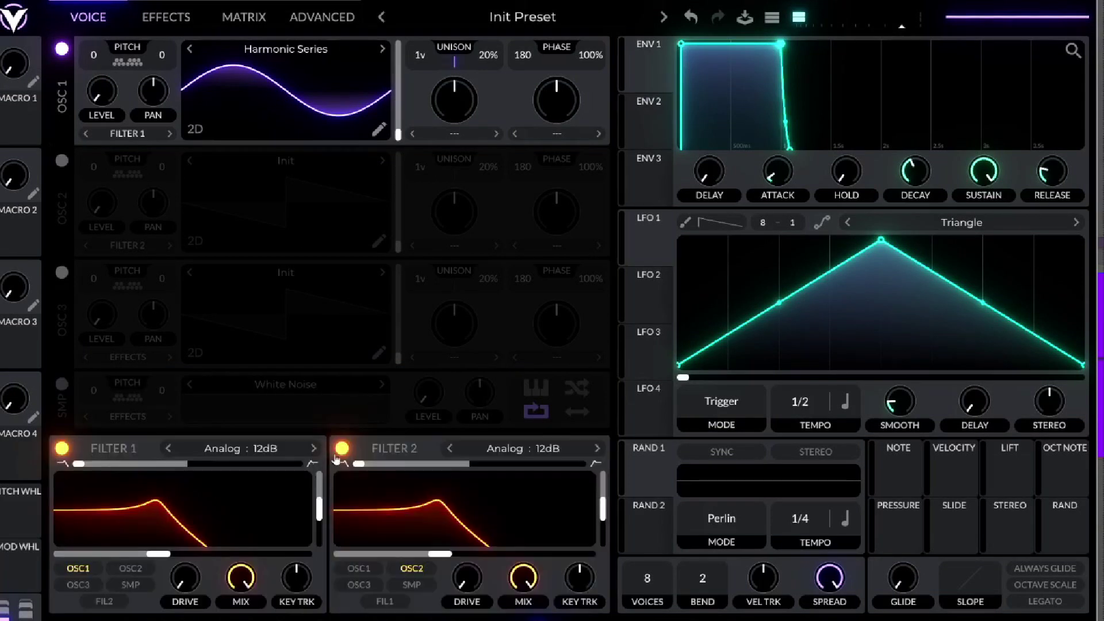
click(61, 448)
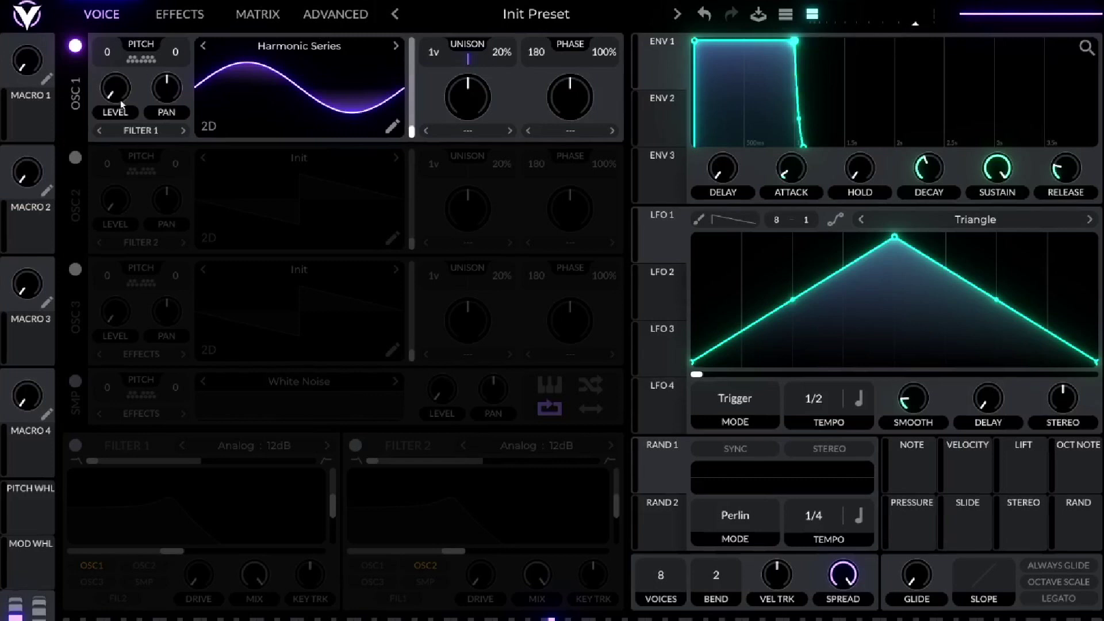
Set oscillator 1's level to about 0.015 and transpose its pitch by -12 semitones
drag(115, 95, 113, 81)
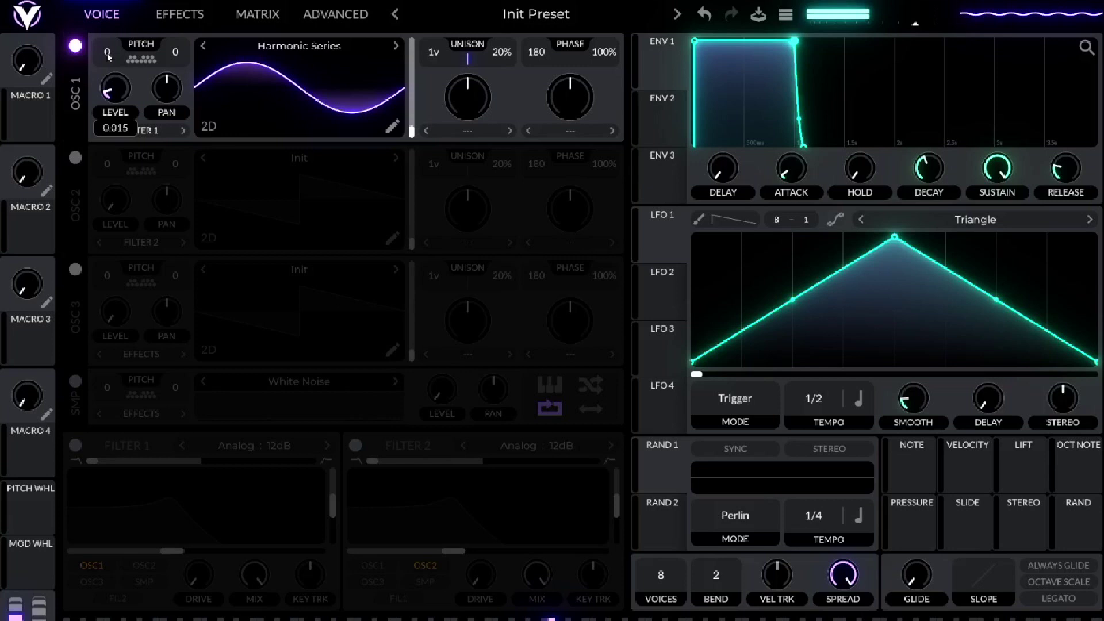
drag(107, 54, 120, 63)
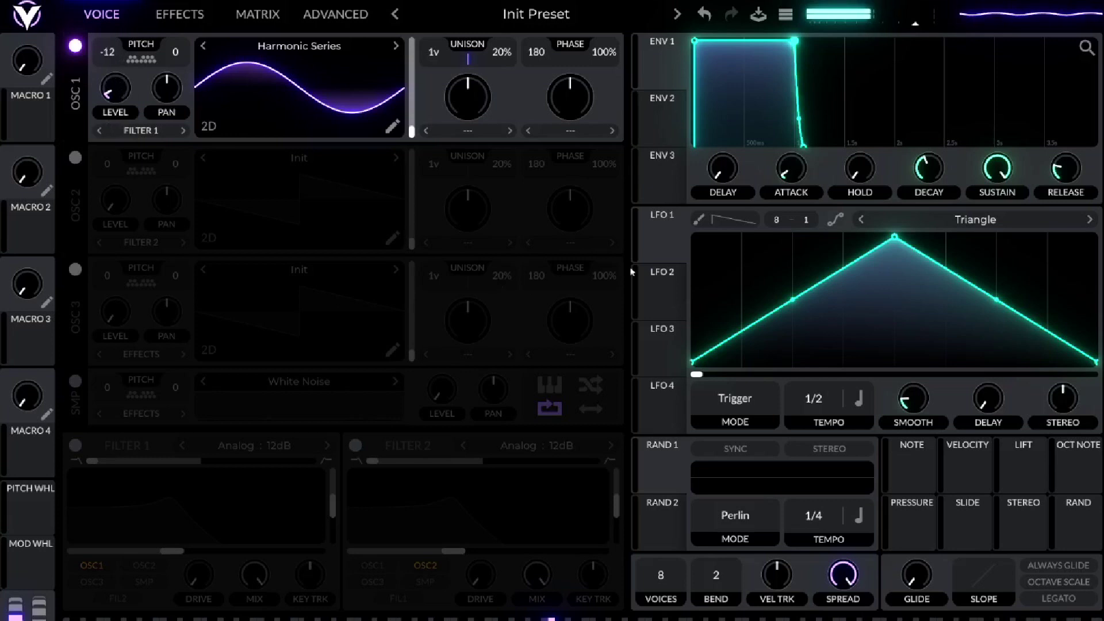
Assign LFO 1 to oscillator 1's level with a modulation amount of about 0.49
drag(120, 81, 115, 88)
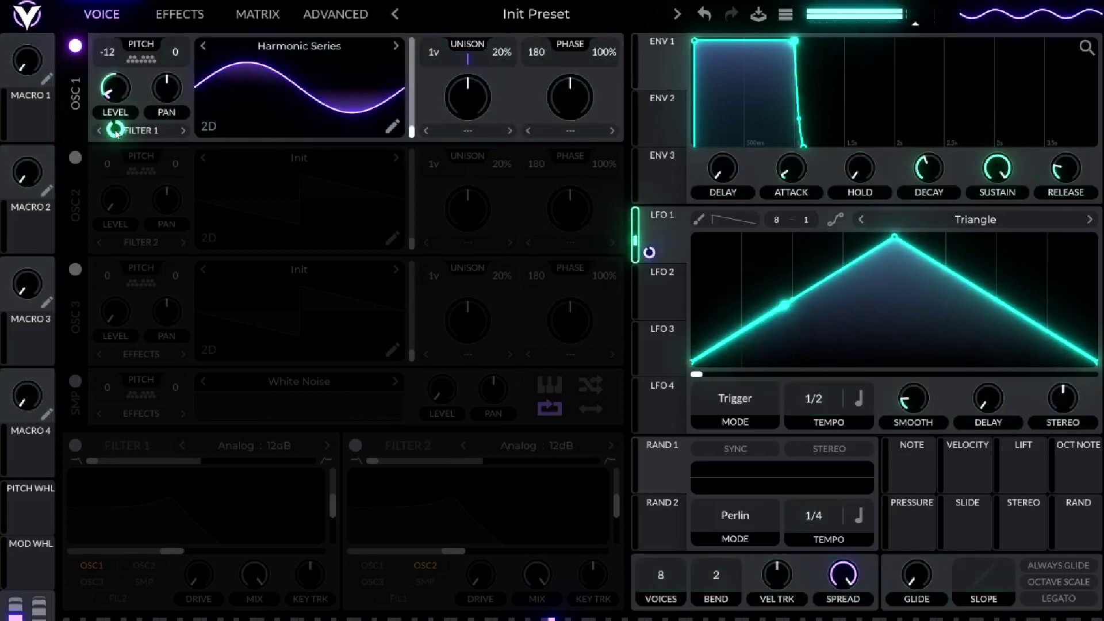
mouse_move(115, 130)
drag(116, 130, 115, 150)
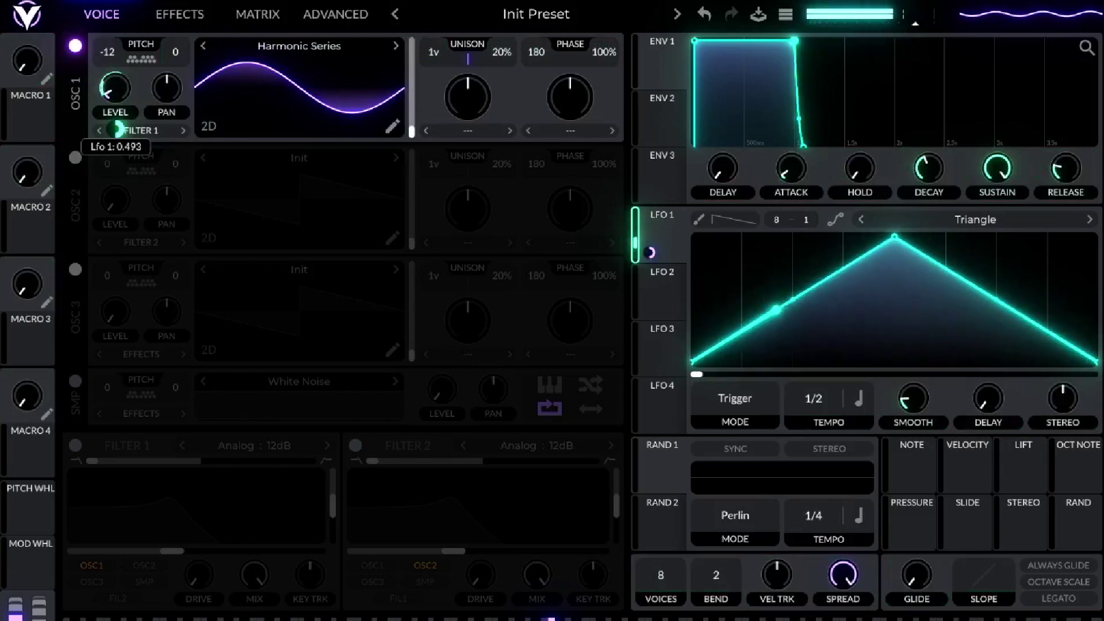
Switch LFO 1's rate from tempo sync to seconds and set its frequency to 0.109 secs
click(872, 415)
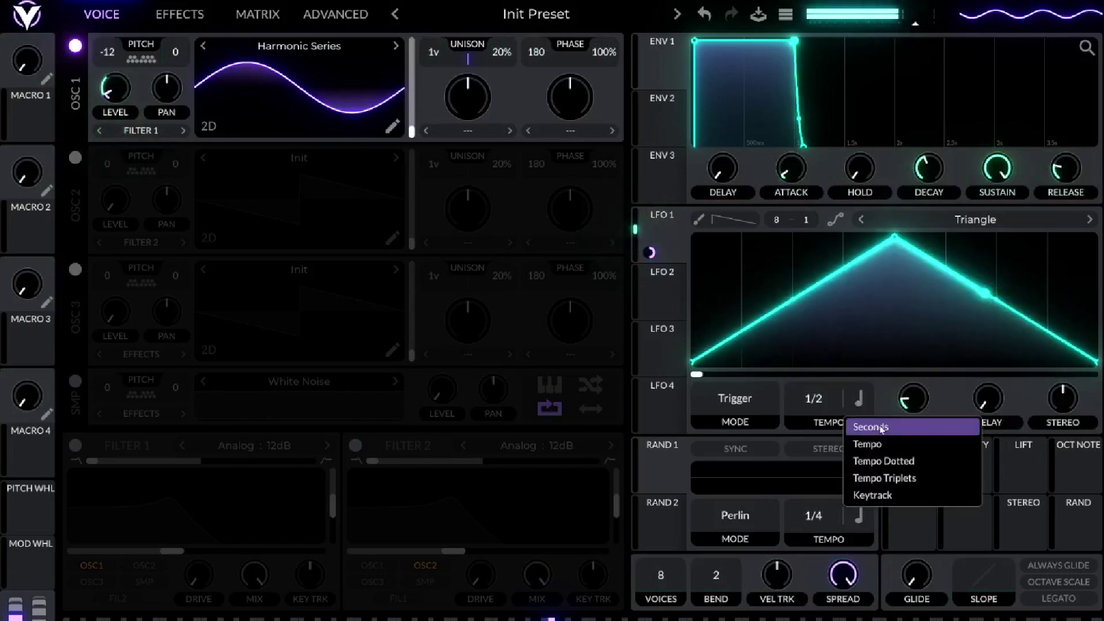
click(879, 428)
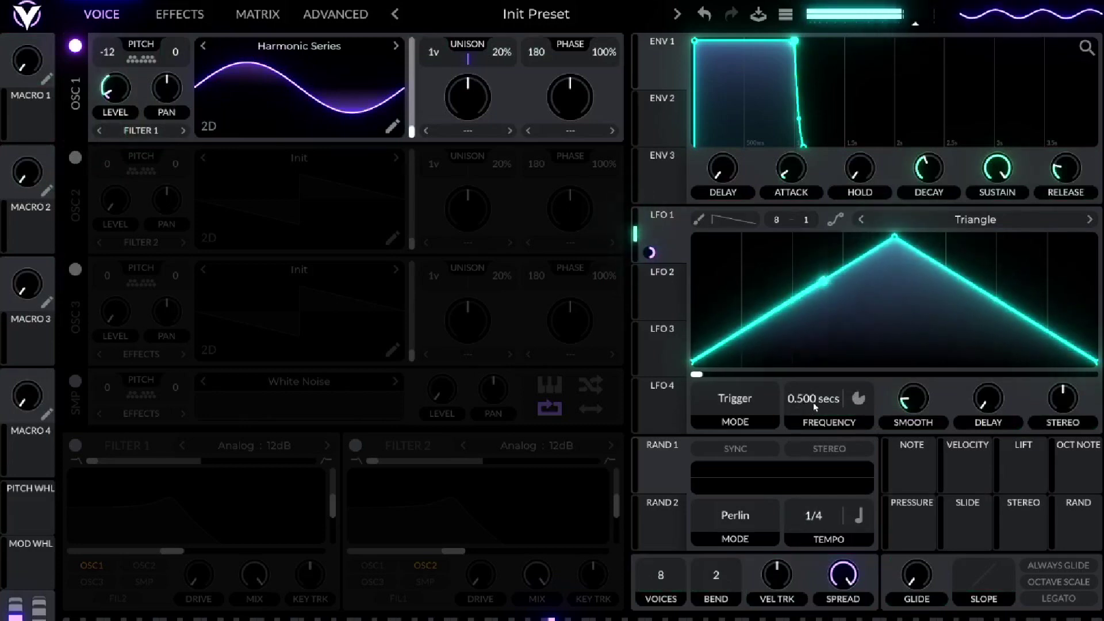
mouse_move(818, 403)
mouse_down()
mouse_move(821, 384)
mouse_move(819, 402)
mouse_up()
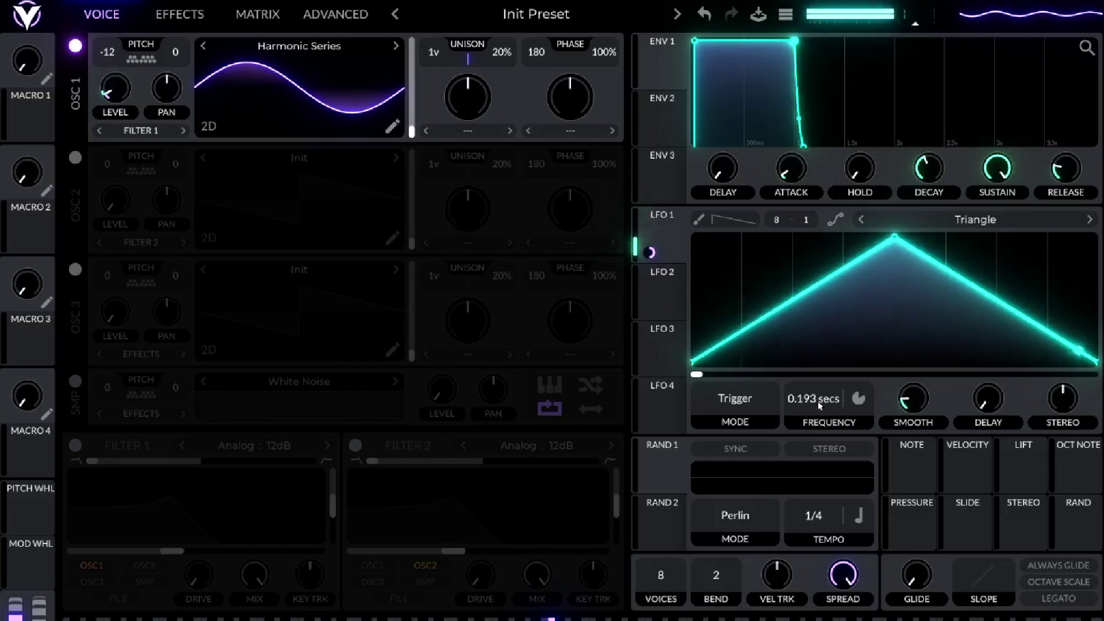
scroll(820, 406, down, 3)
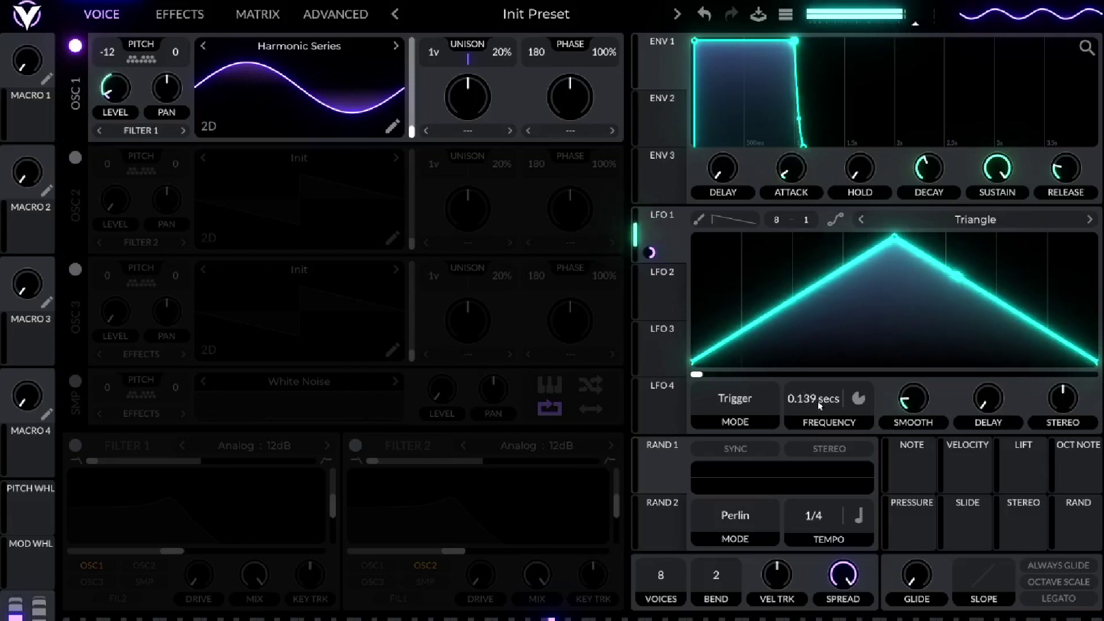
scroll(820, 405, down, 2)
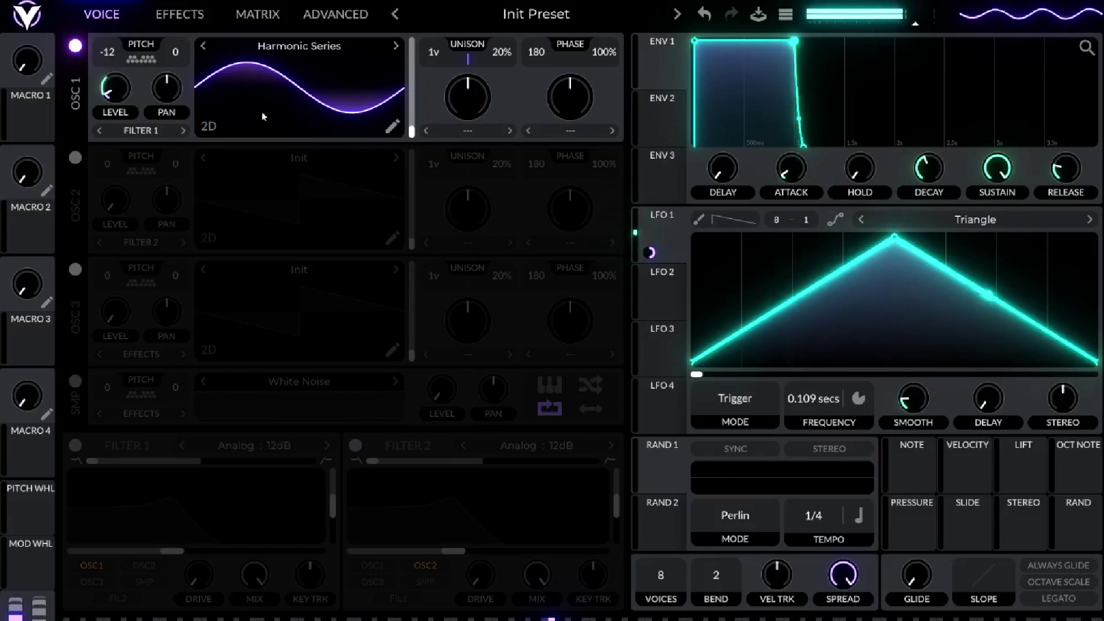
scroll(116, 96, down, 3)
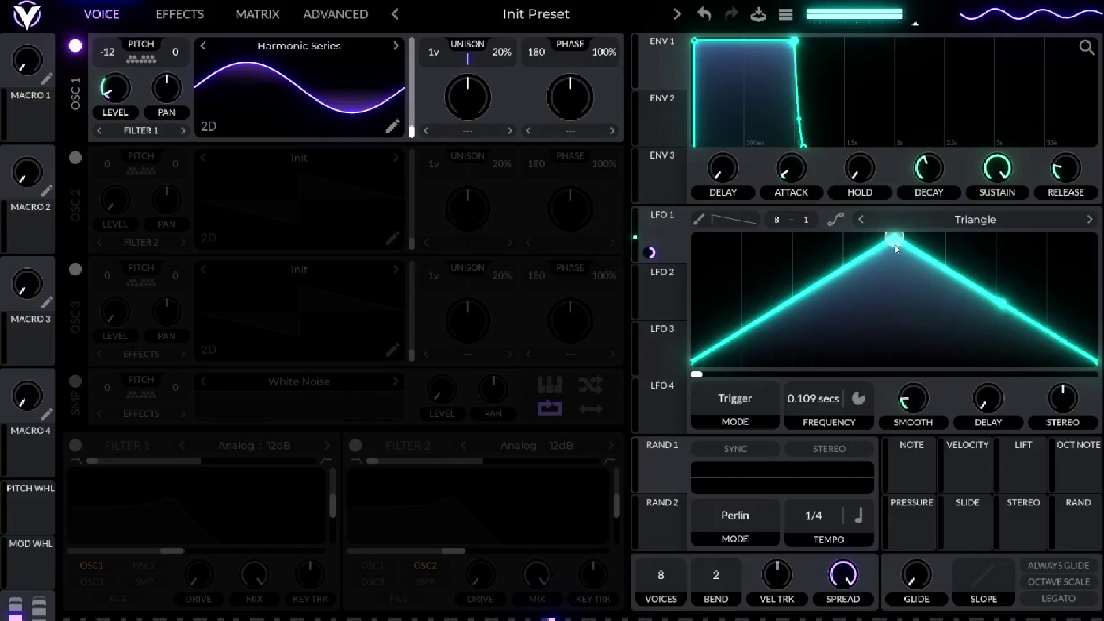
Reshape LFO 1's triangle by moving the peak to about three quarters of the cycle, slightly lowered, and curving both slopes inward
drag(896, 249, 801, 260)
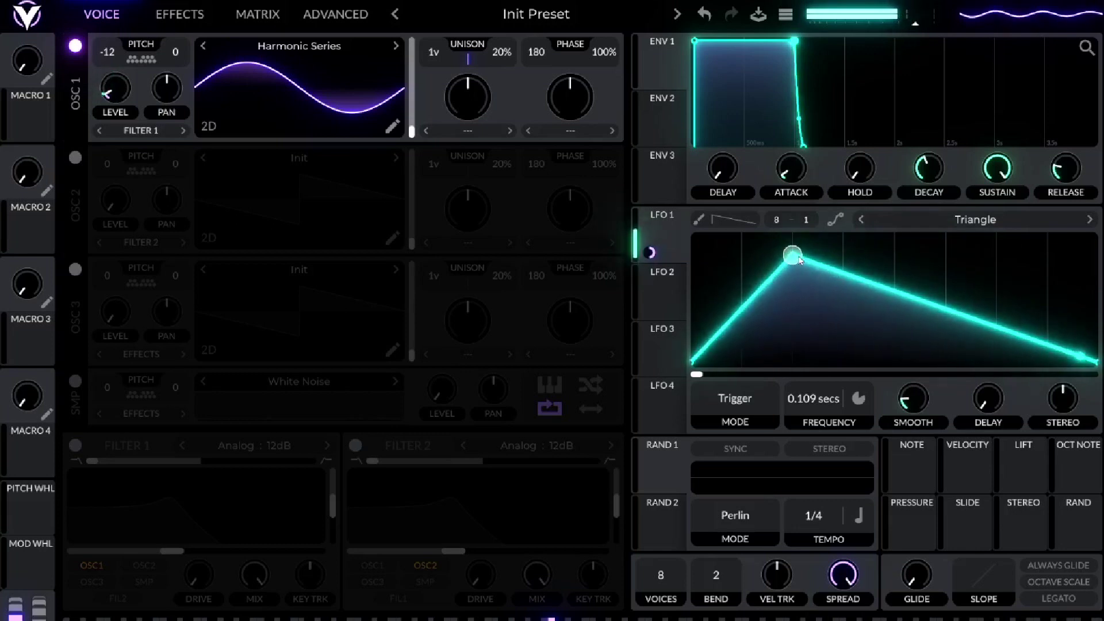
drag(801, 260, 986, 269)
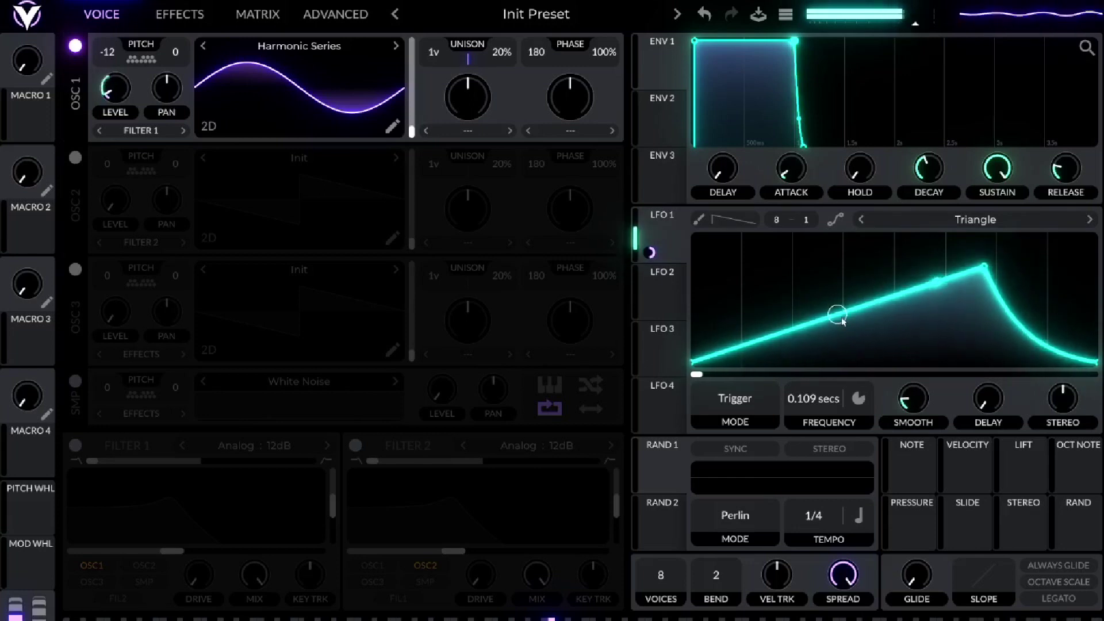
drag(837, 320, 842, 334)
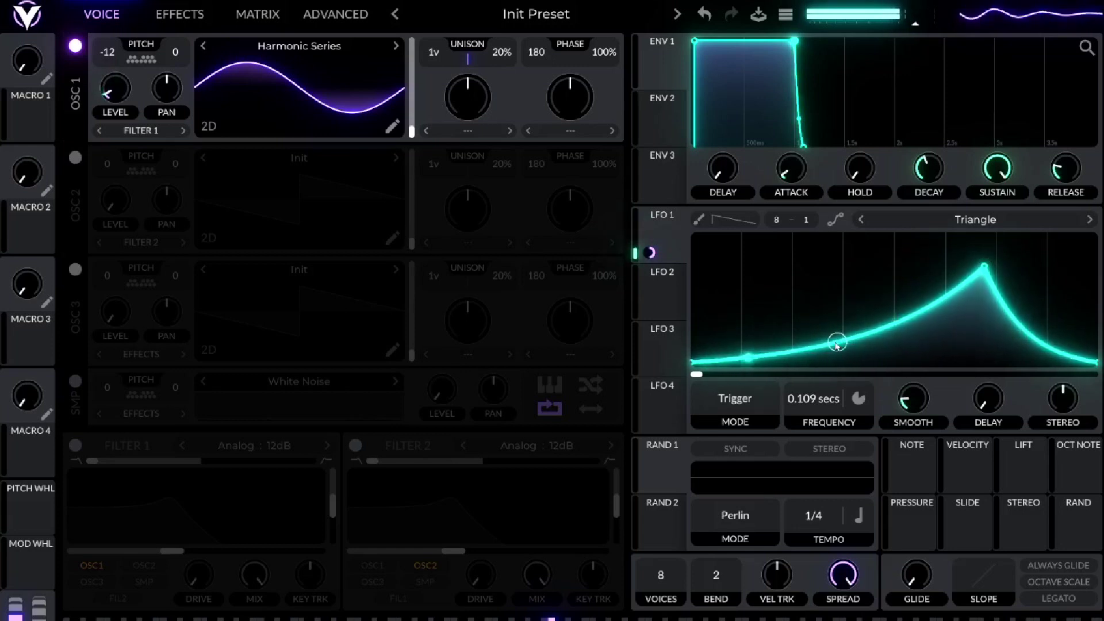
drag(841, 352, 841, 364)
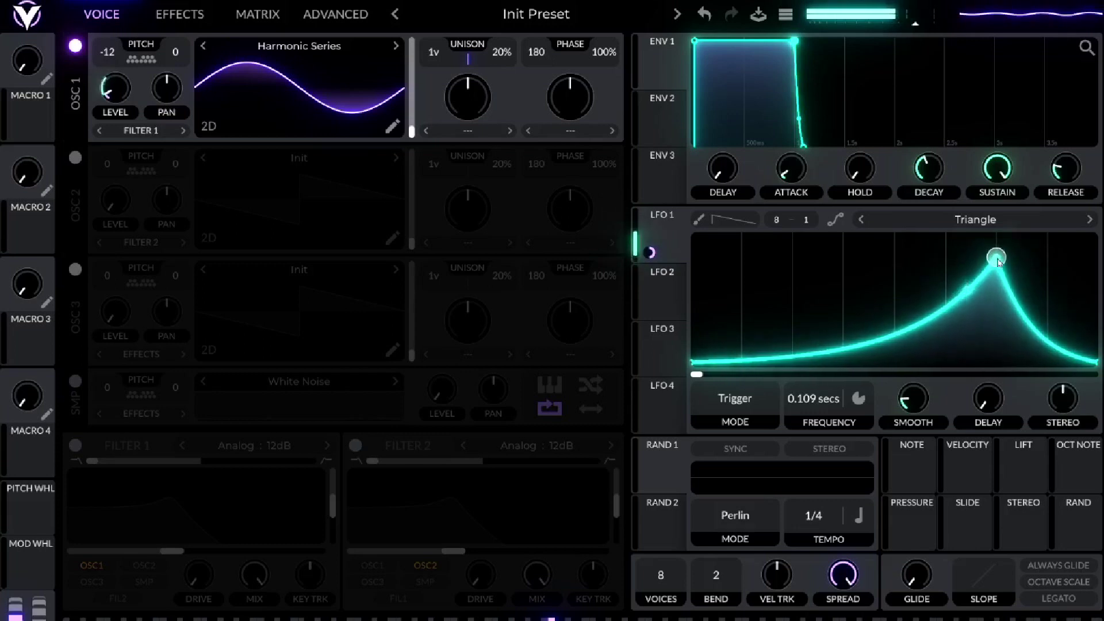
drag(937, 264, 1006, 267)
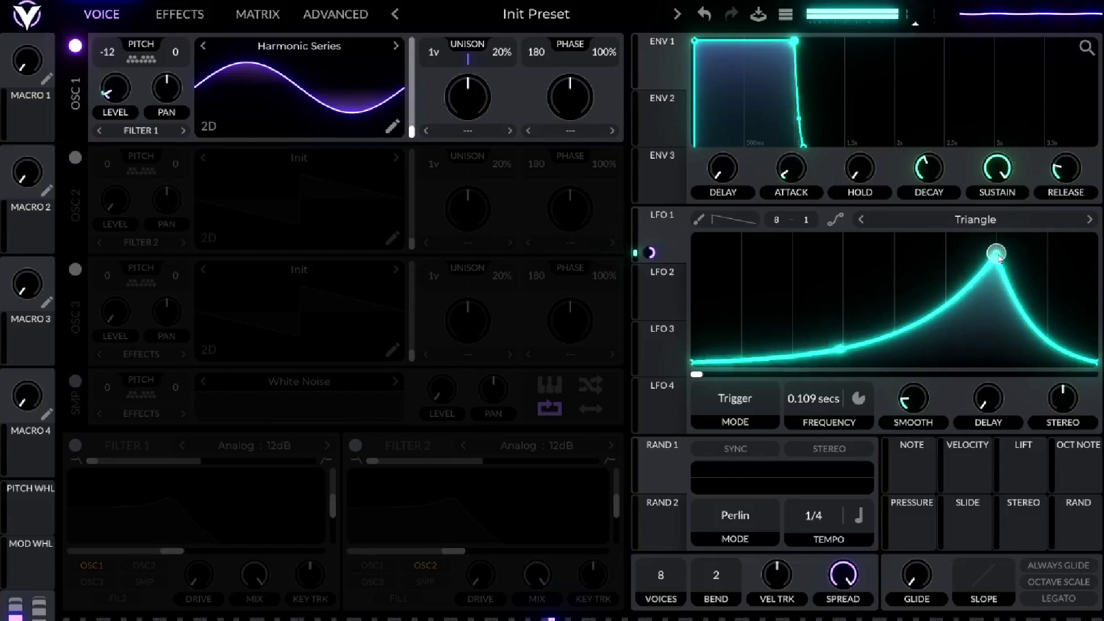
mouse_move(120, 95)
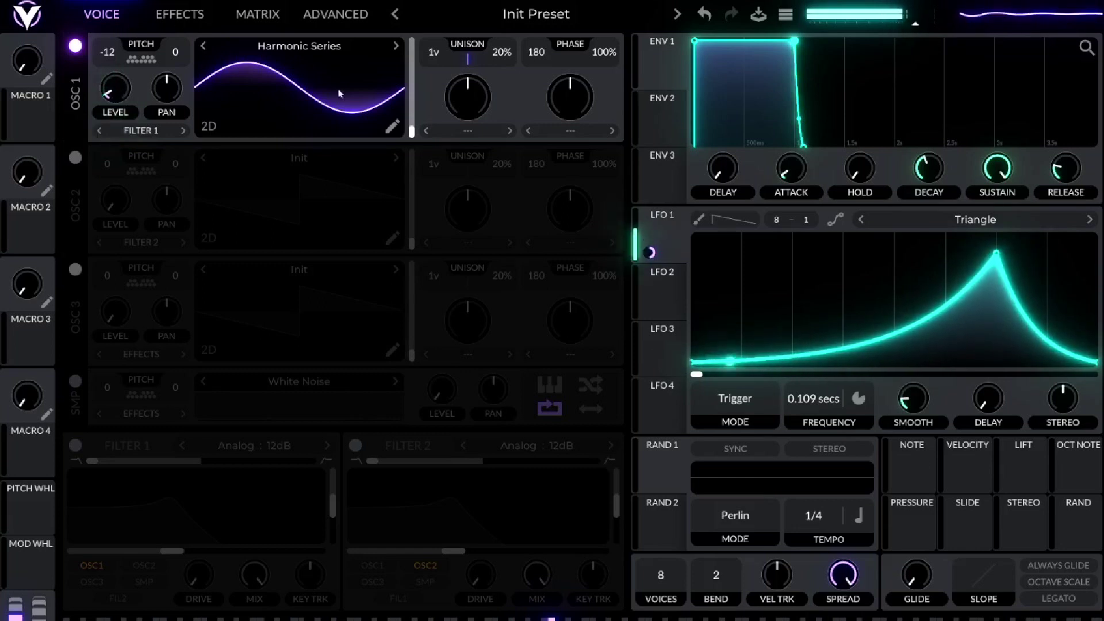
Enable the Compressor effect and set its attack to 0%
click(196, 9)
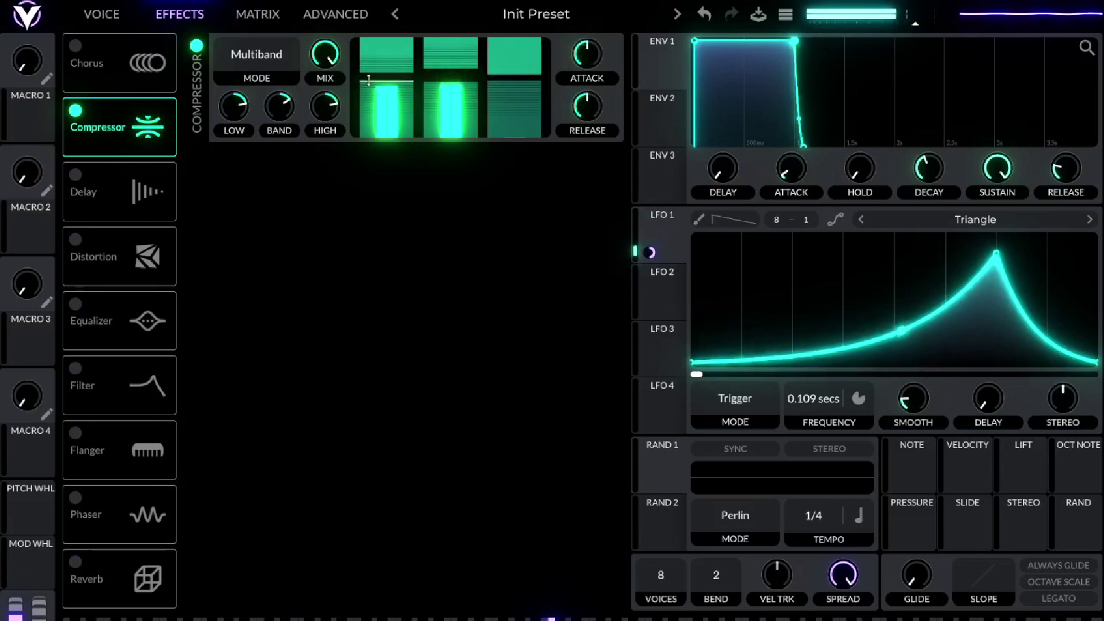
drag(592, 65, 580, 206)
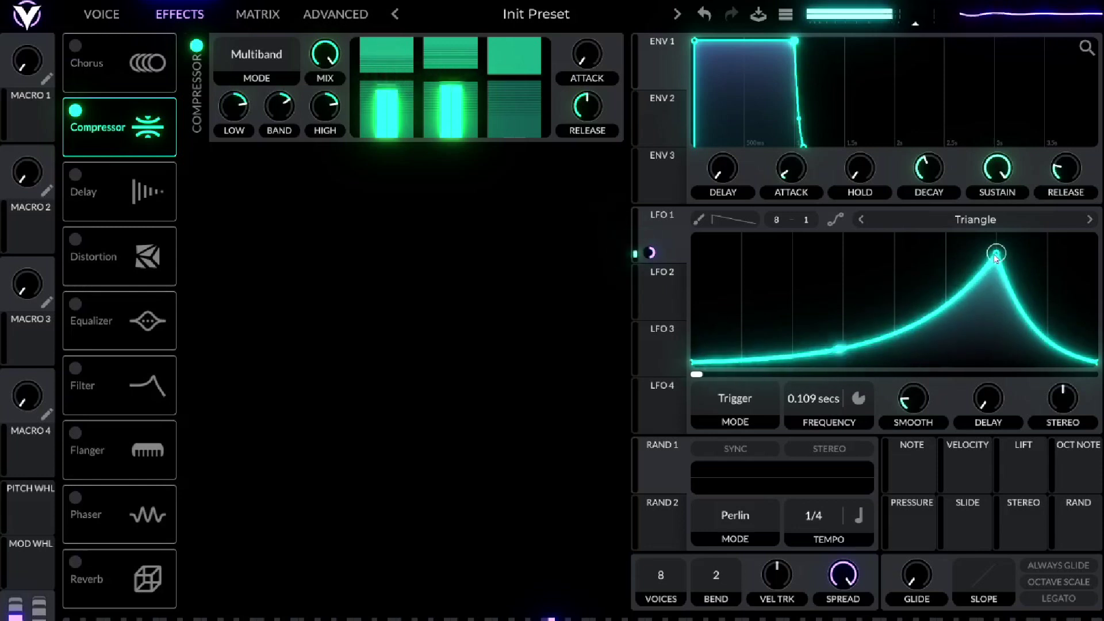
mouse_move(580, 52)
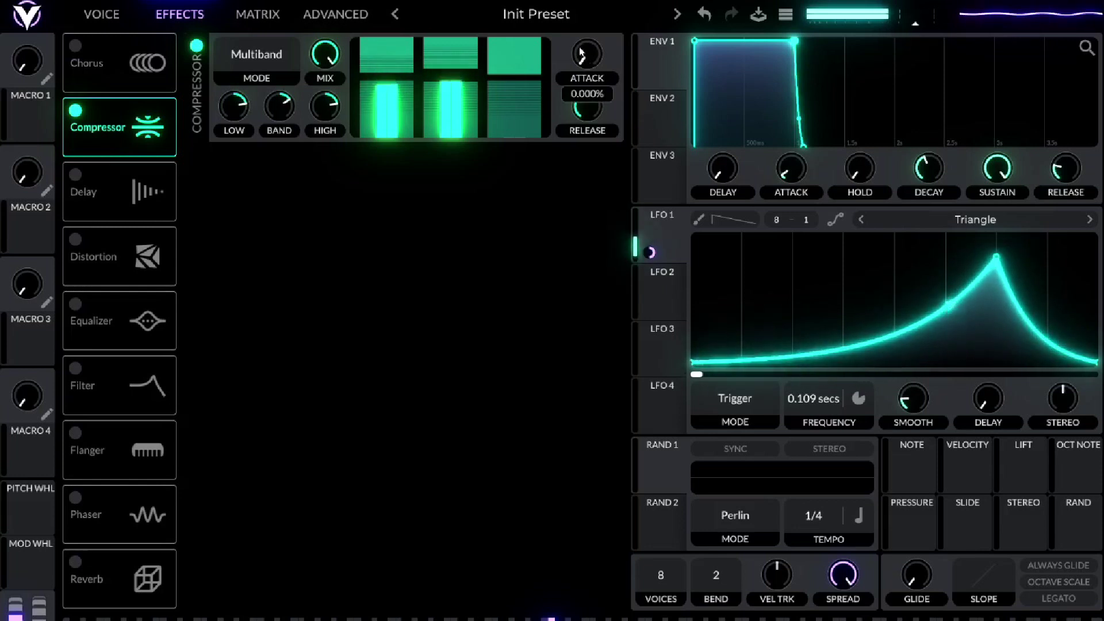
scroll(580, 51, up, 2)
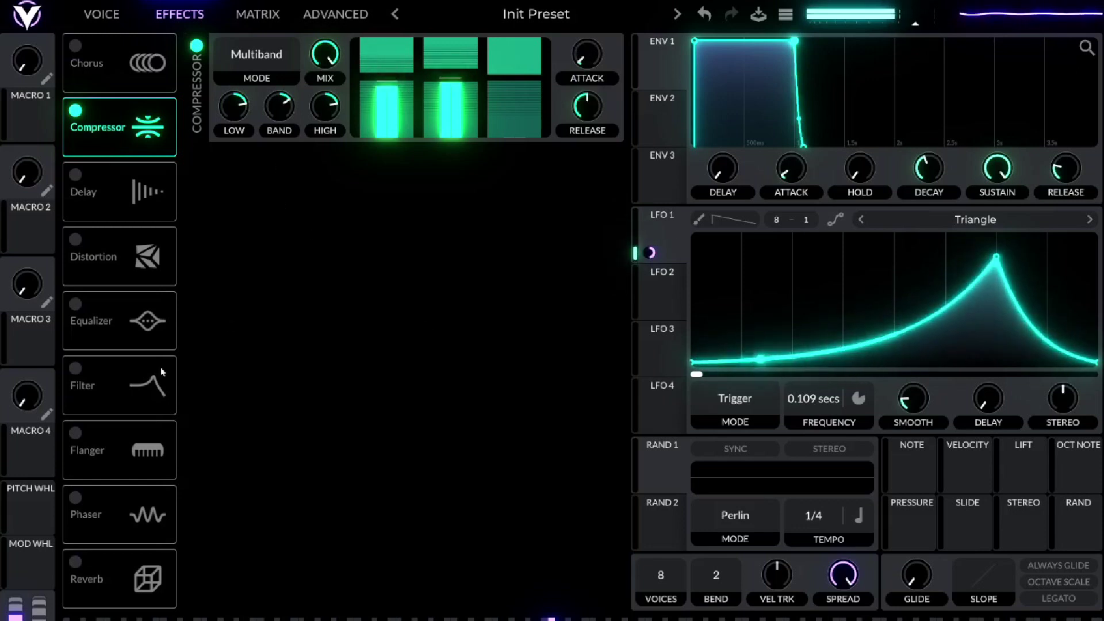
Set oscillator 1's unison detune to 100%, try up to 4 unison voices, and return to 1 voice
click(101, 14)
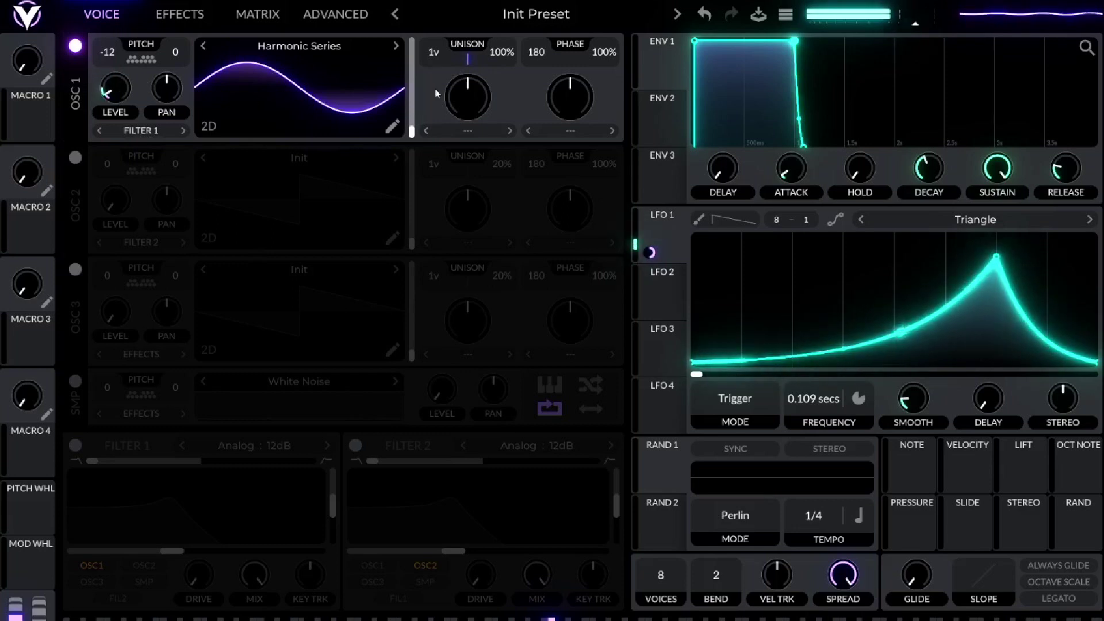
scroll(433, 57, up, 2)
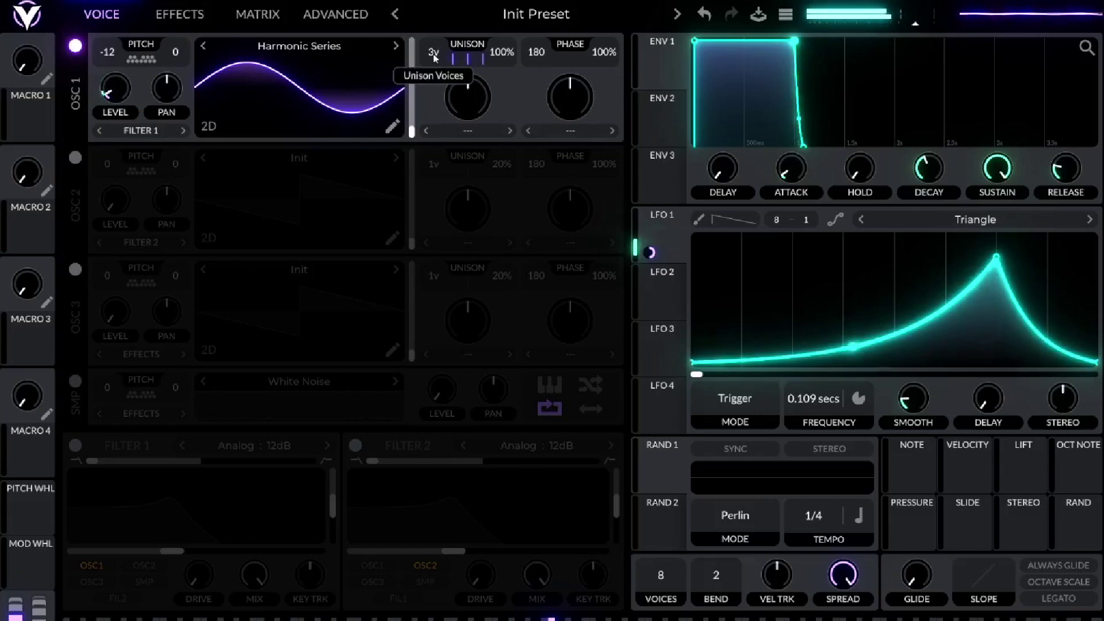
scroll(434, 58, up, 1)
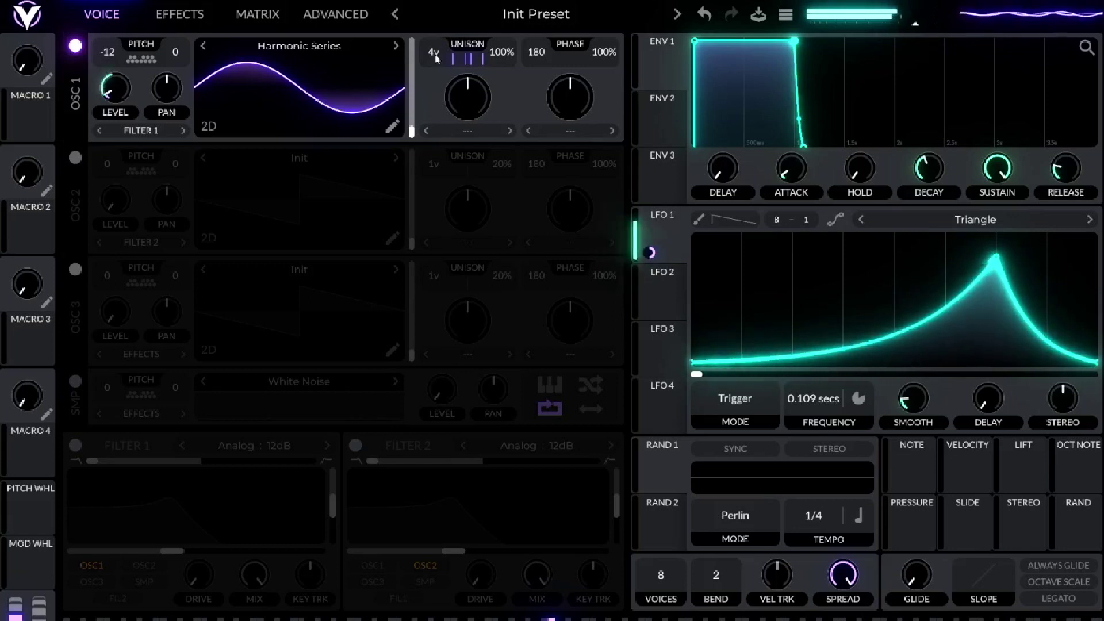
scroll(436, 58, down, 1)
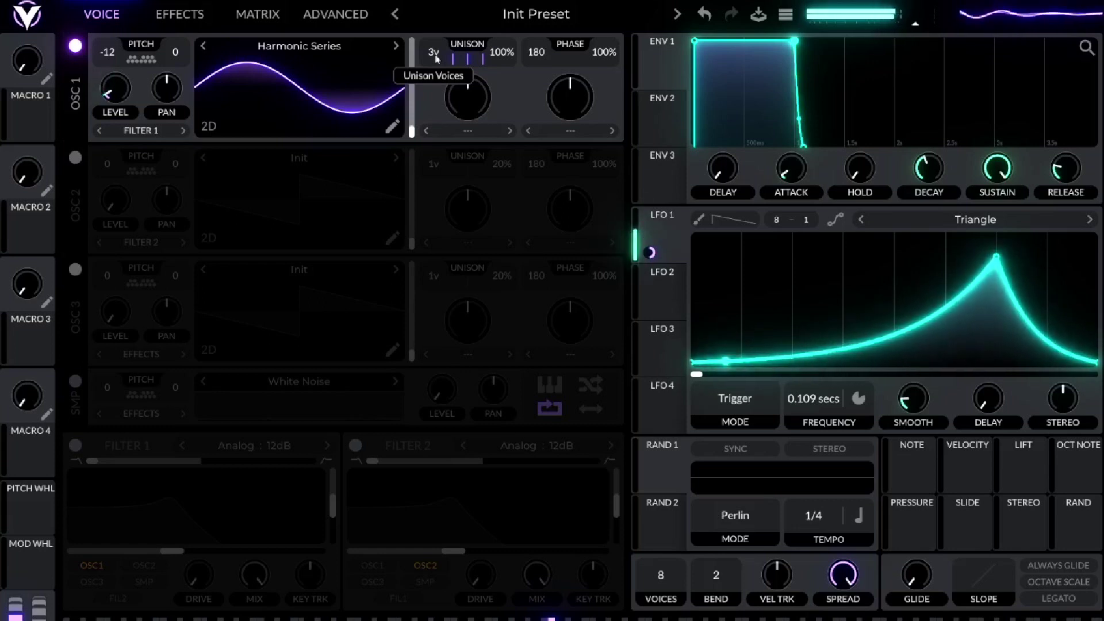
scroll(435, 61, down, 1)
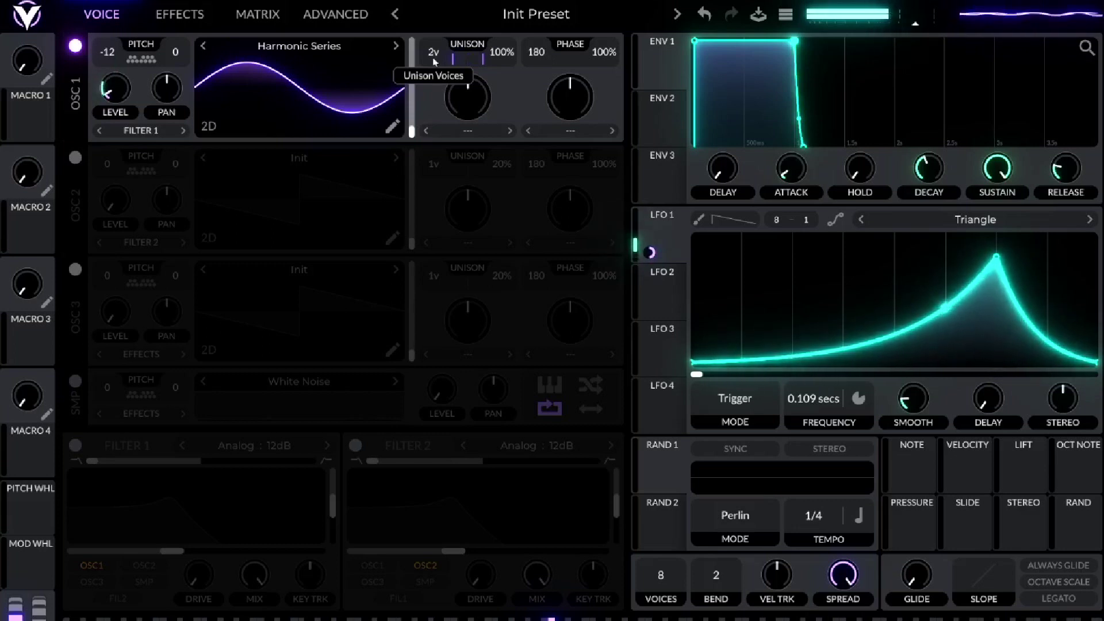
scroll(434, 65, down, 1)
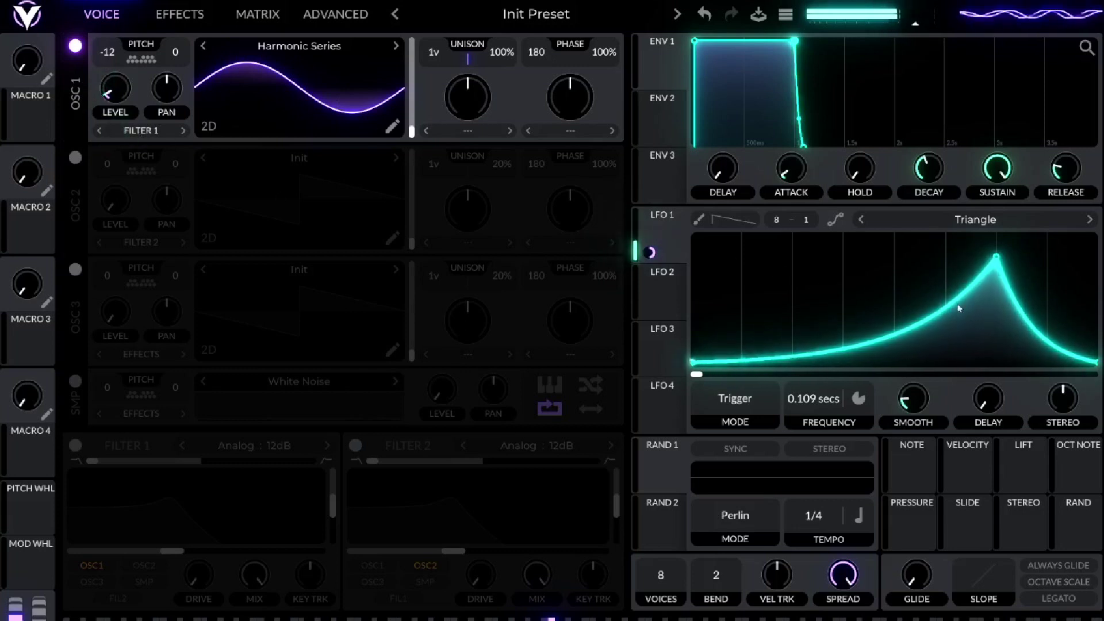
Enable Filter 1 and modulate its cutoff with LFO 1, trying a modulation amount of 109.5
click(75, 446)
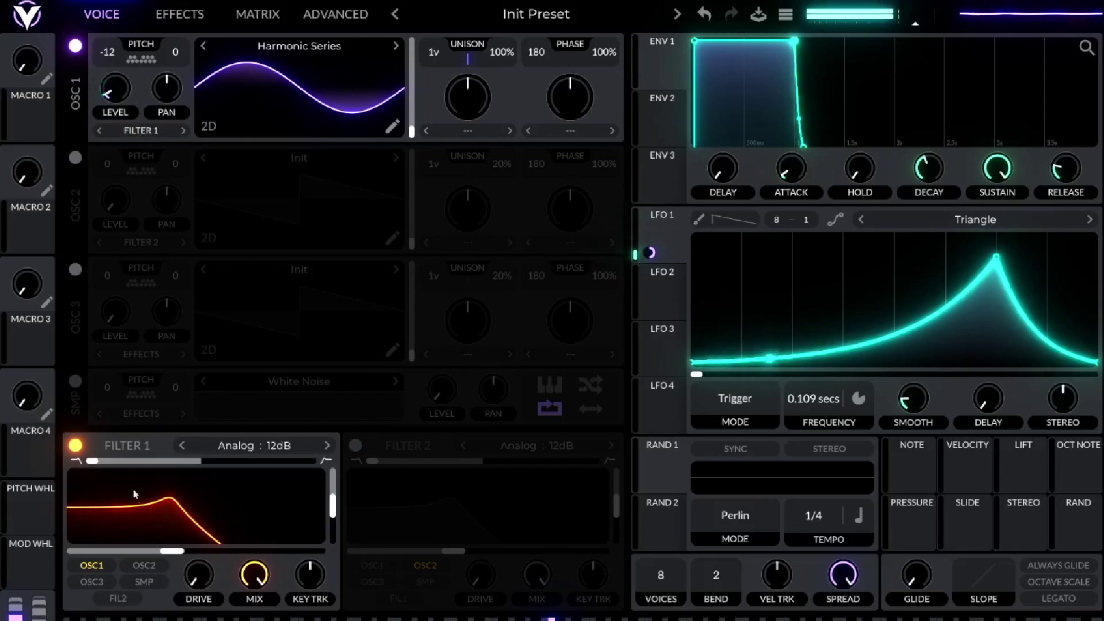
drag(650, 252, 199, 535)
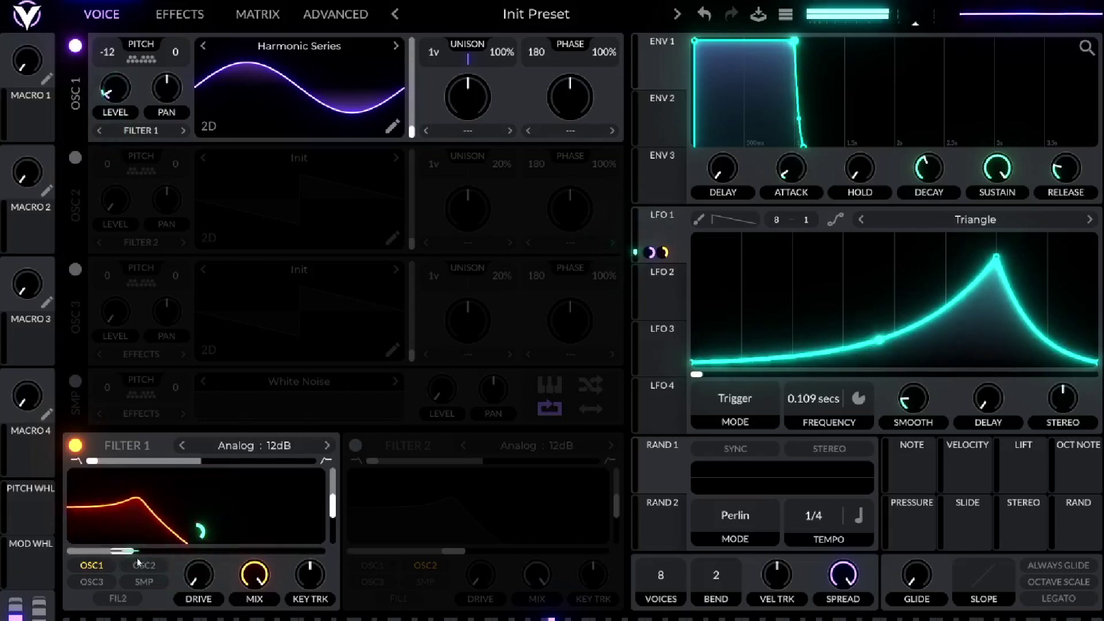
drag(200, 538, 199, 533)
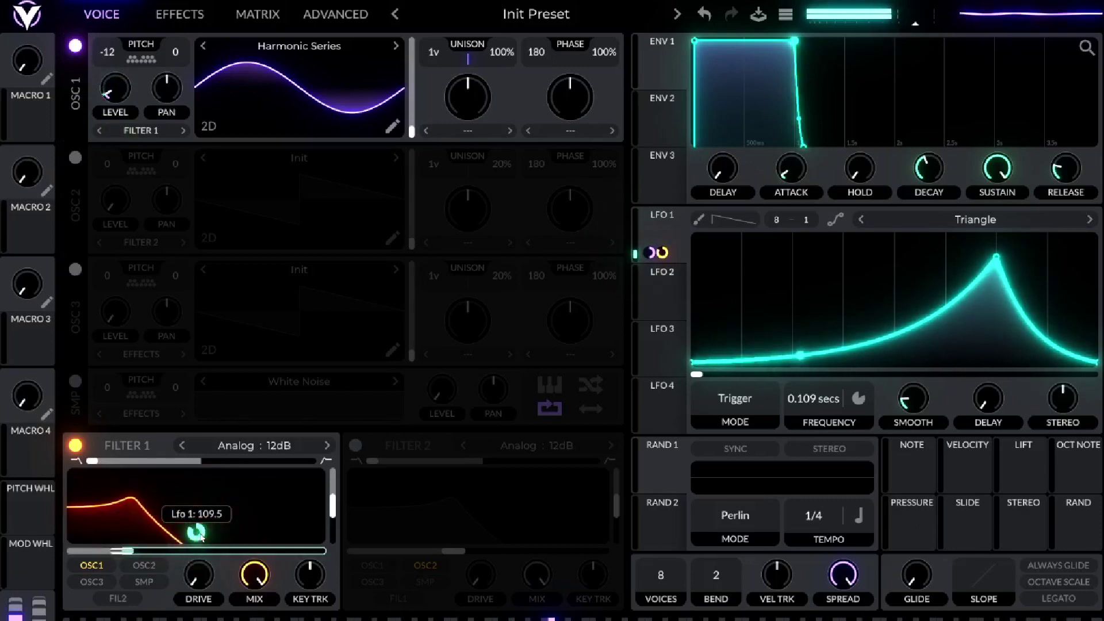
scroll(199, 535, down, 1)
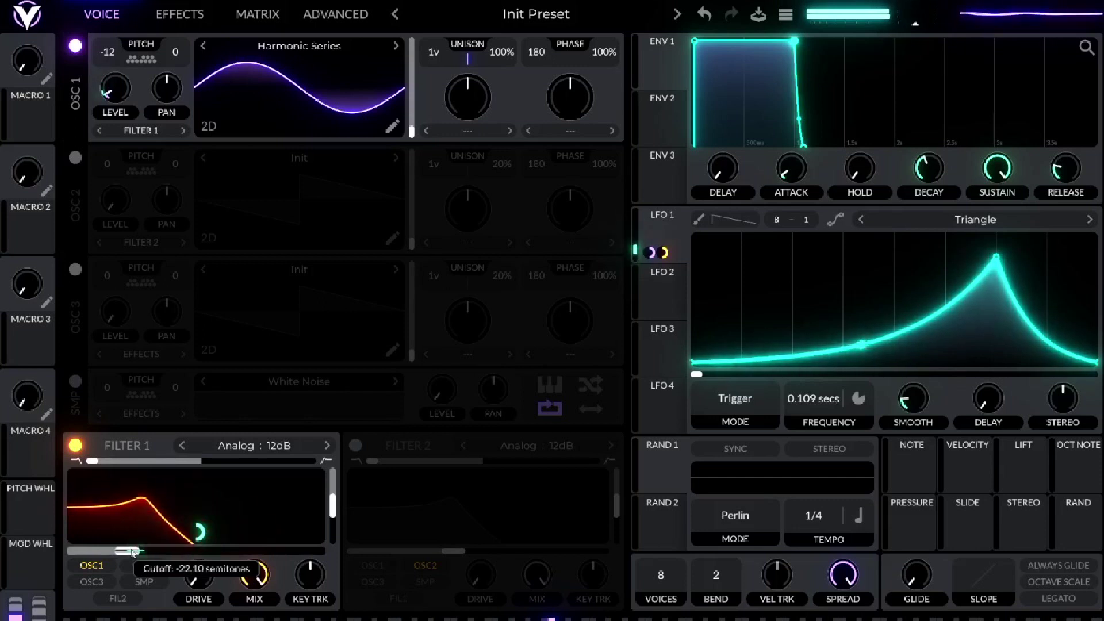
Lower Filter 1's cutoff, trying values between about -28.5 and -34 semitones, and compare the sound with the filter off and on
drag(132, 550, 118, 553)
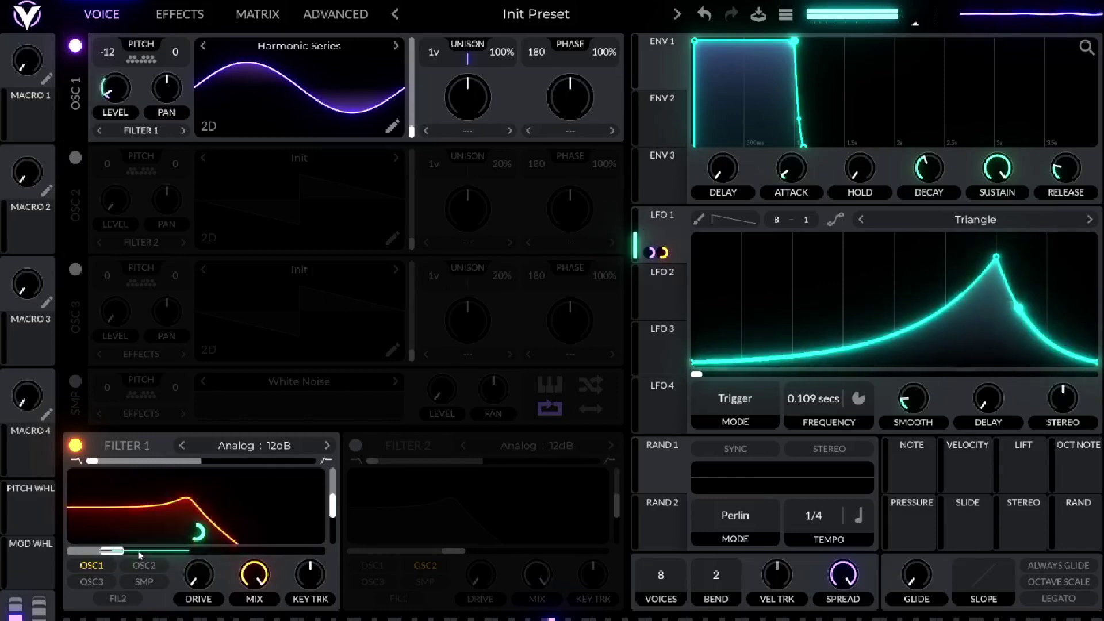
drag(143, 554, 148, 554)
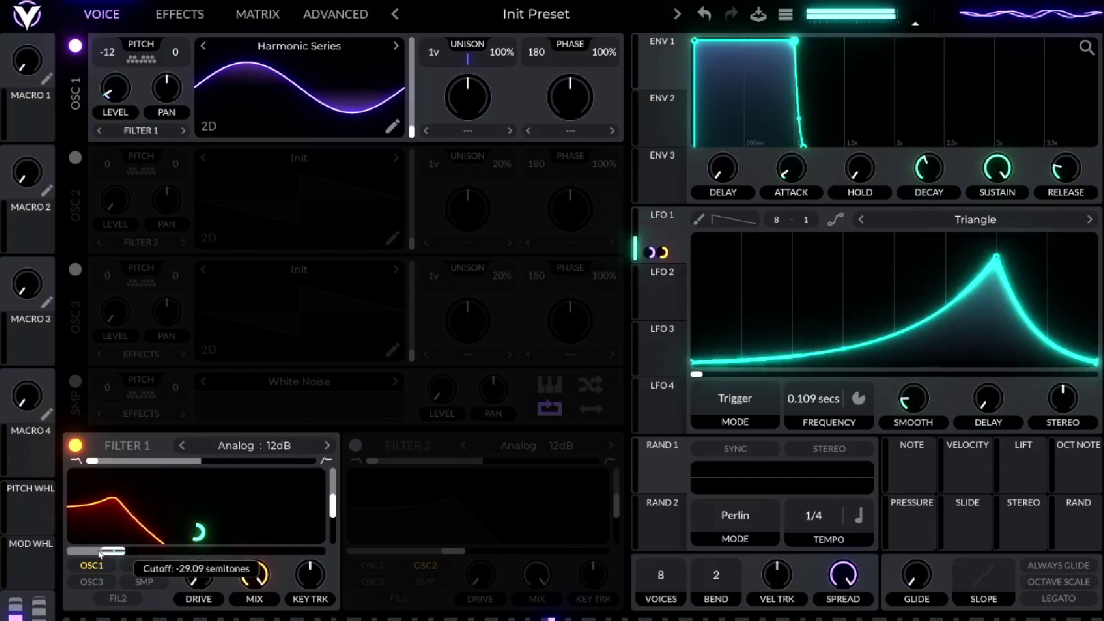
drag(102, 553, 109, 554)
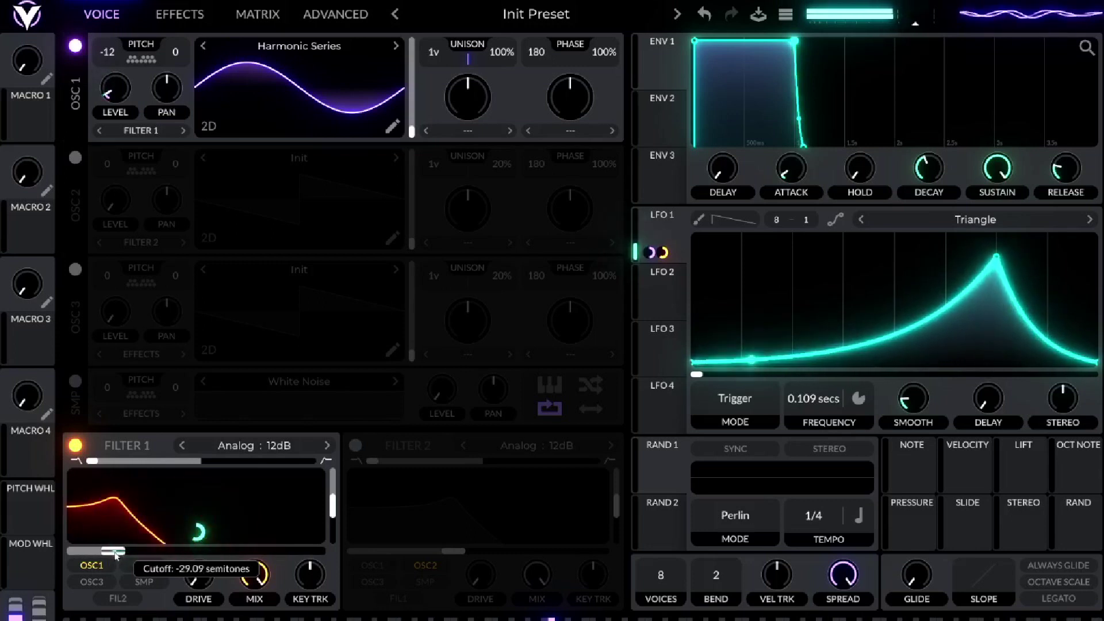
drag(106, 556, 122, 561)
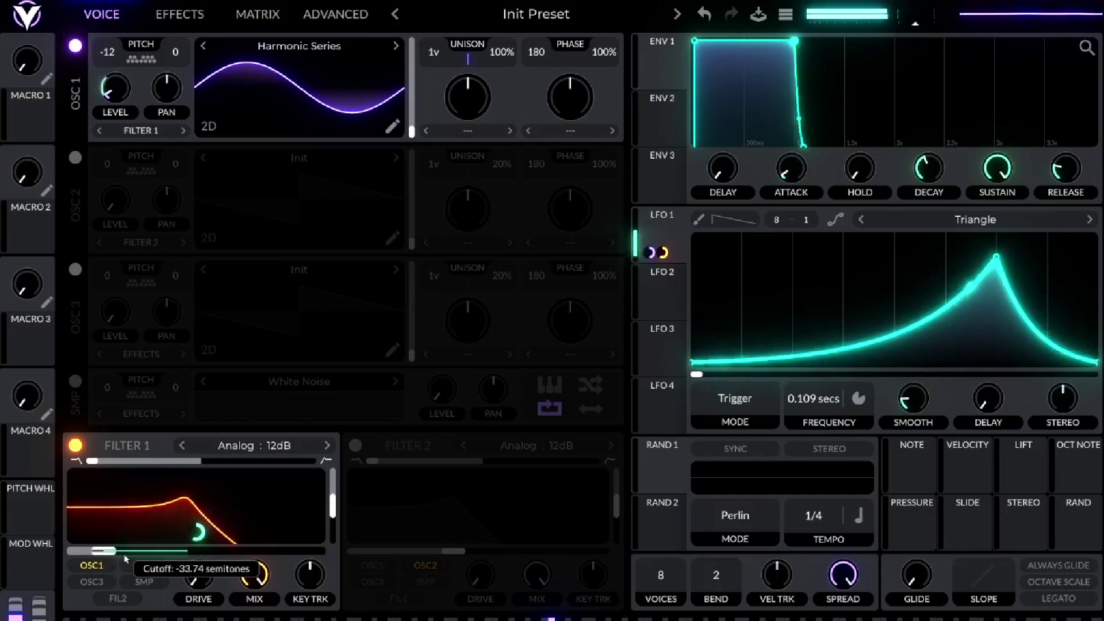
drag(132, 555, 107, 555)
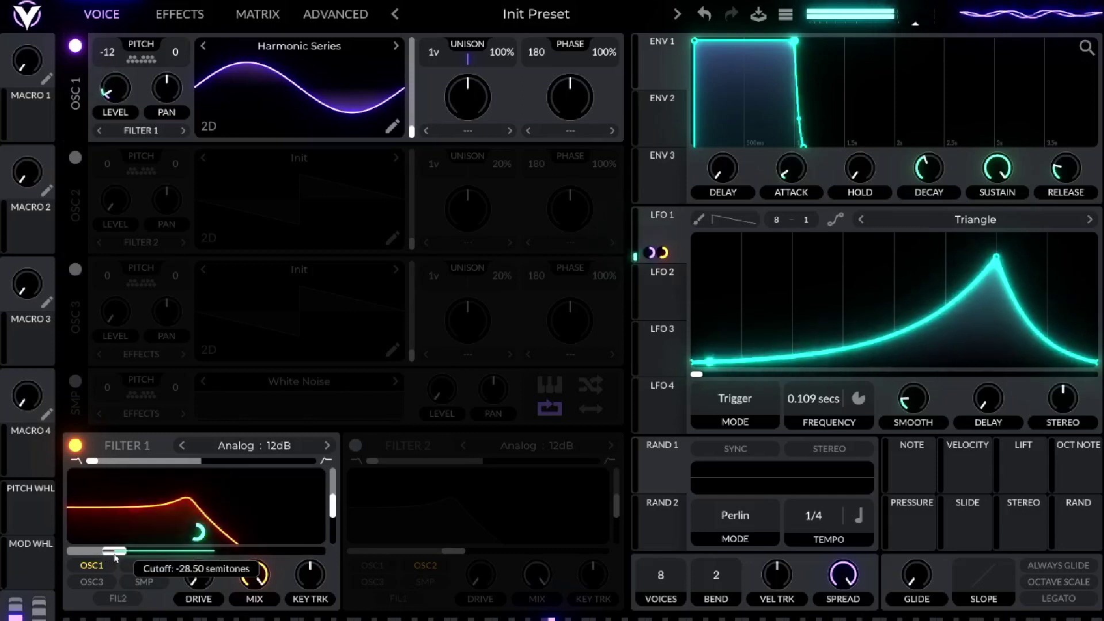
drag(117, 557, 116, 558)
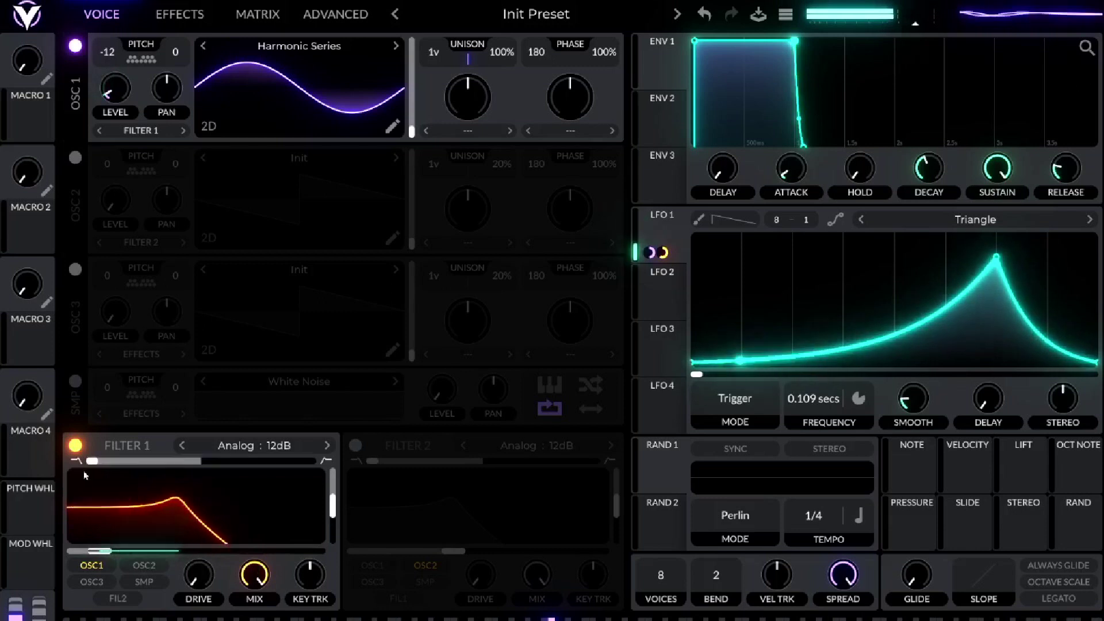
click(74, 449)
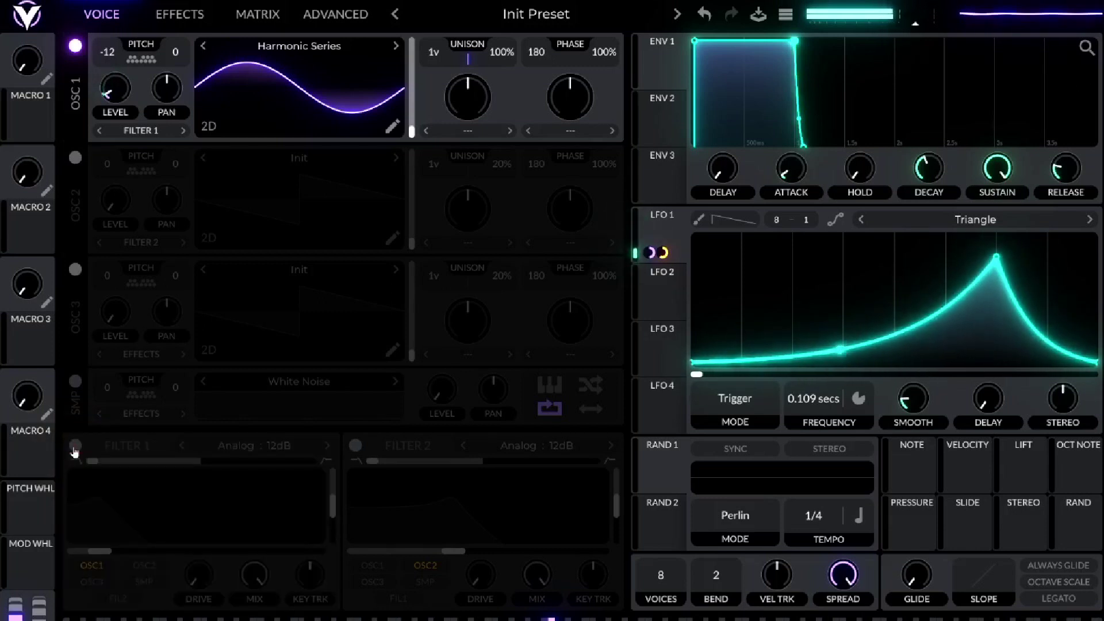
click(74, 448)
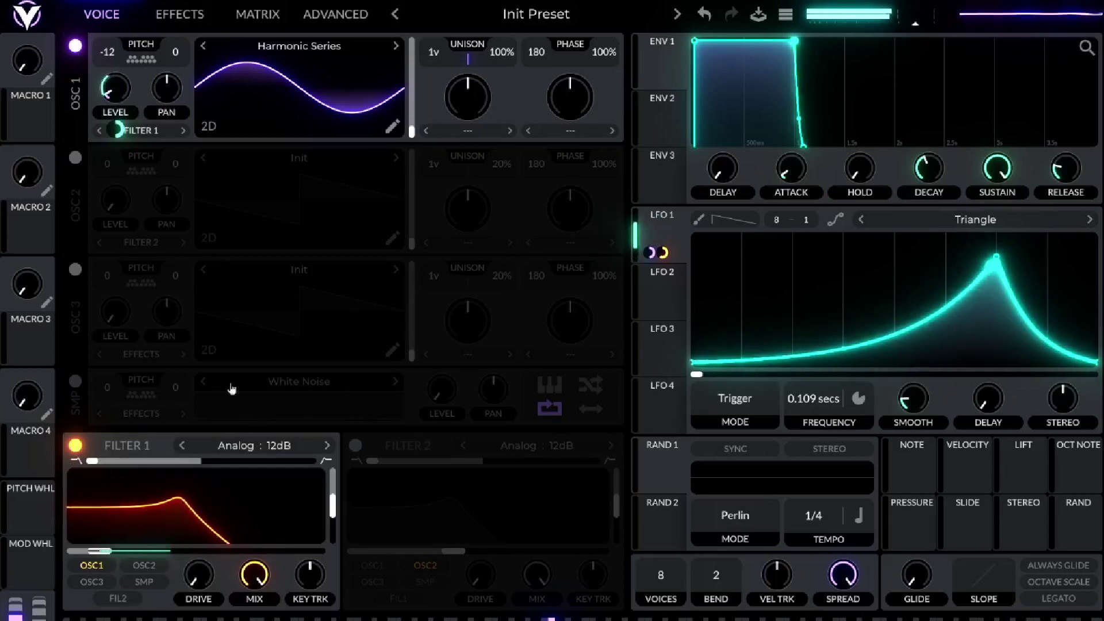
Turn off oscillator 1 and enable the sampler with its White Noise sample
click(75, 45)
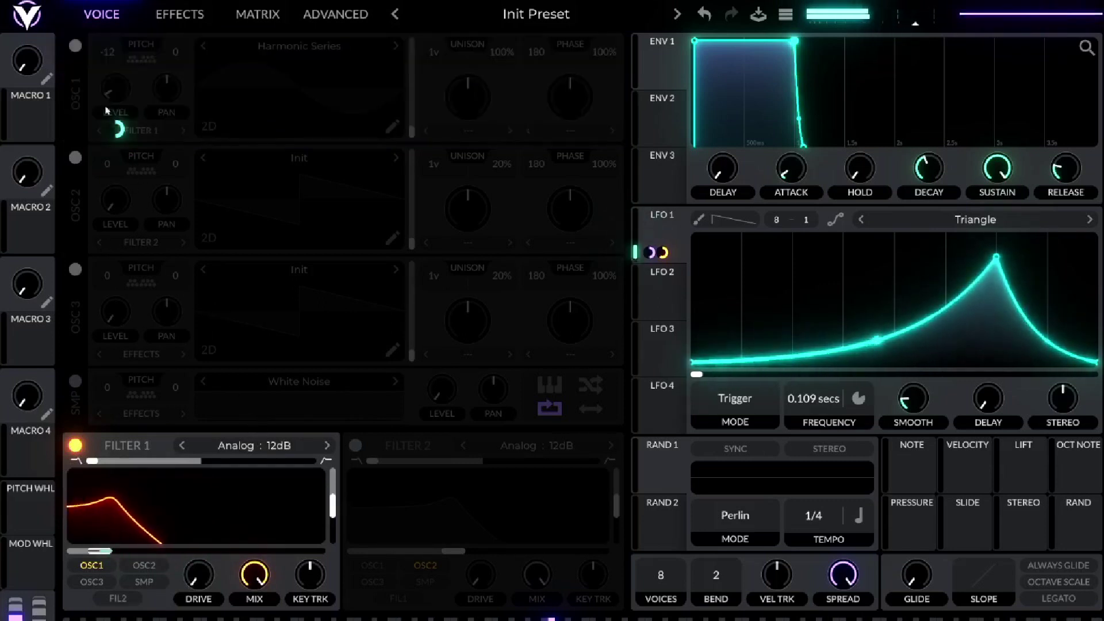
click(76, 384)
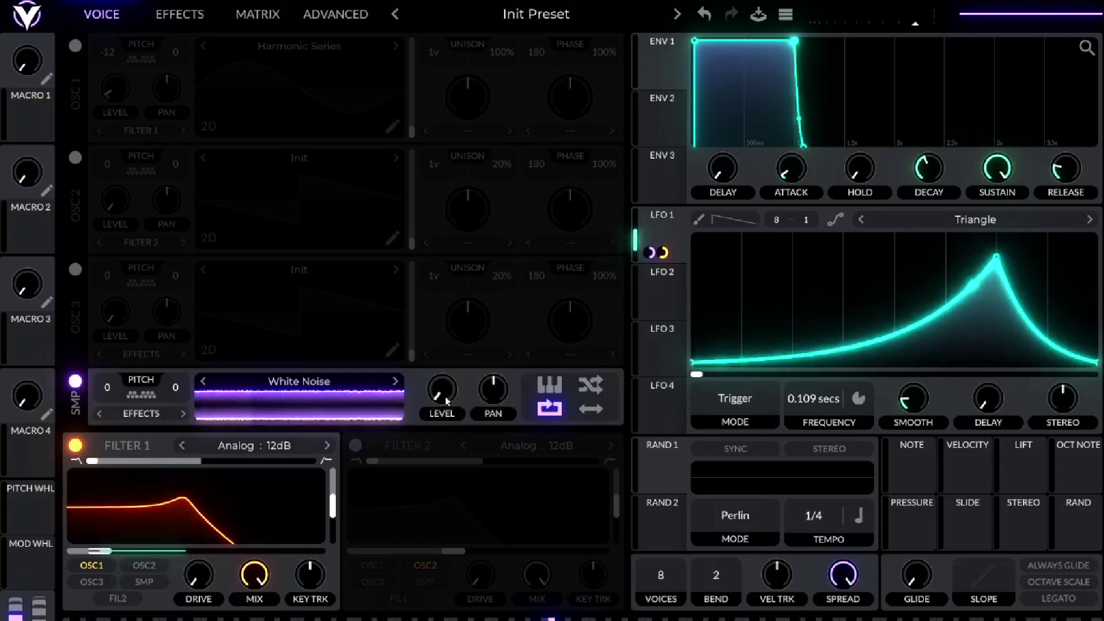
mouse_move(447, 401)
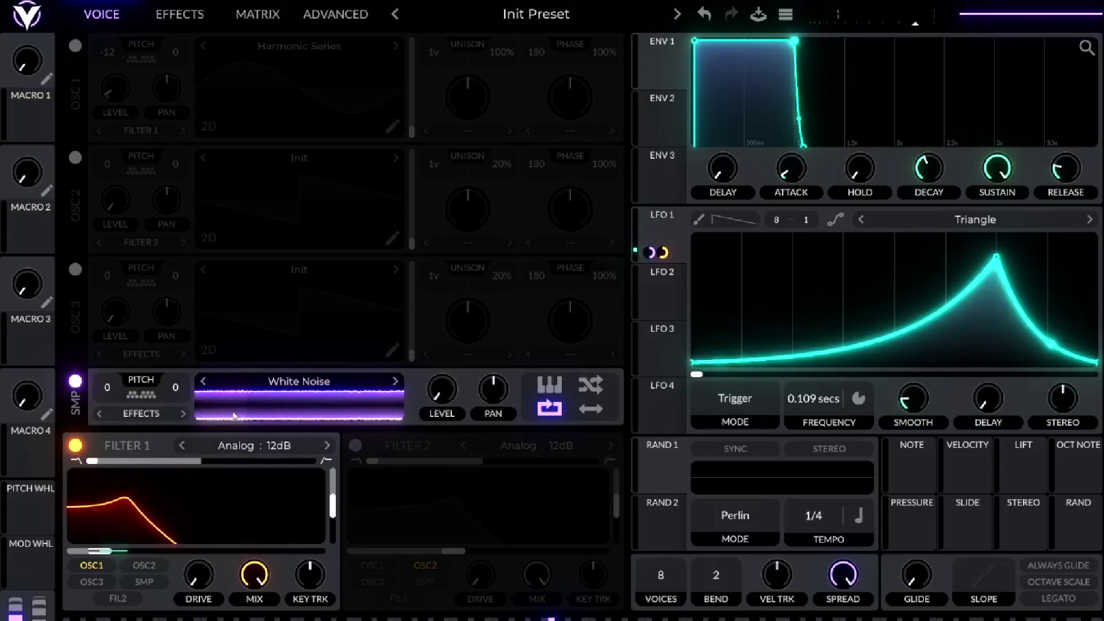
Modulate the sampler's level with LFO 1 at an amount of about 0.16
drag(663, 251, 442, 391)
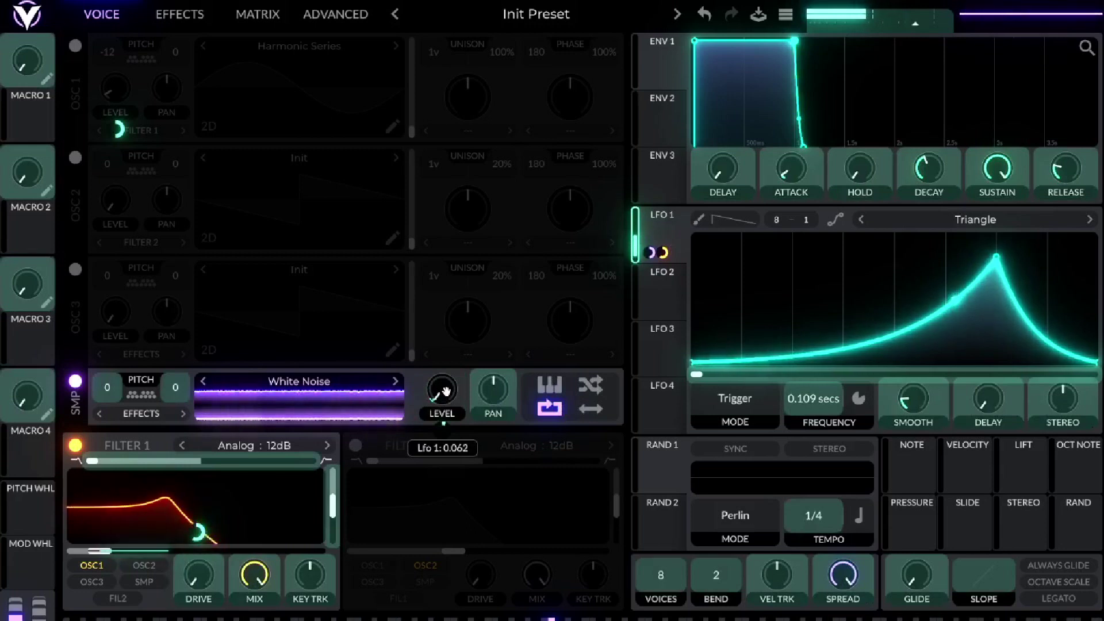
drag(446, 391, 449, 395)
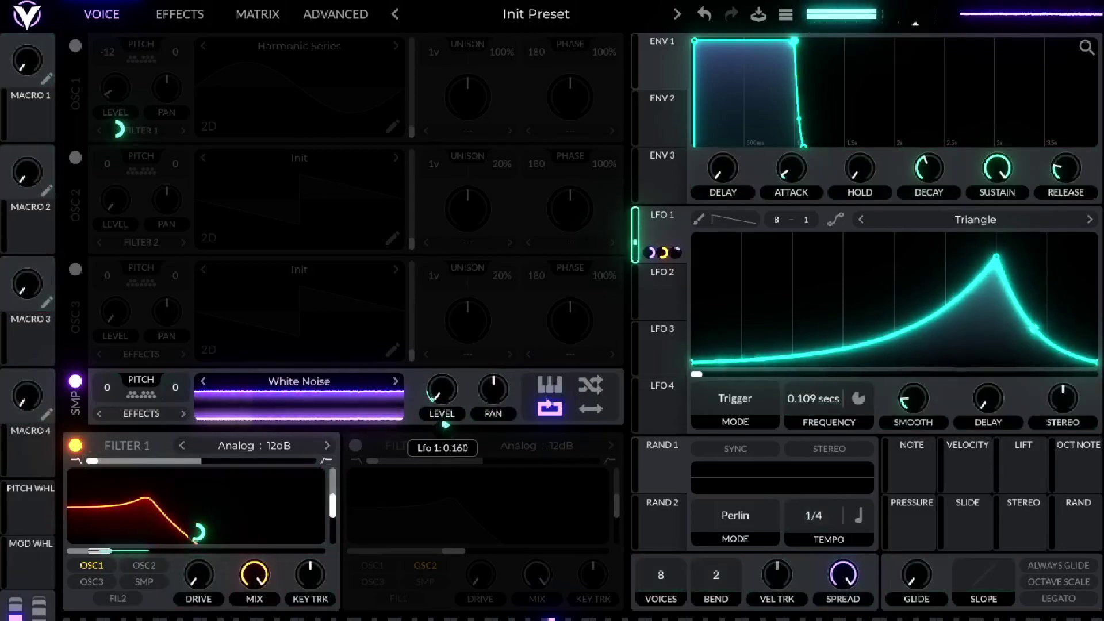
click(440, 389)
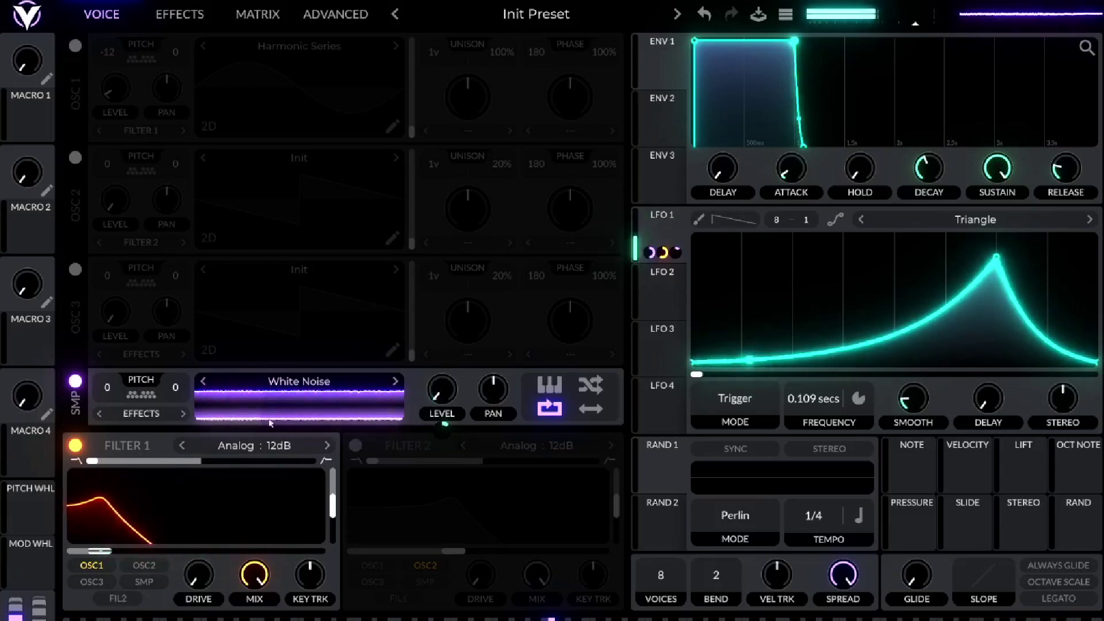
Route the sampler to Filter 2, then enable that filter with its blend centred
click(118, 415)
click(118, 454)
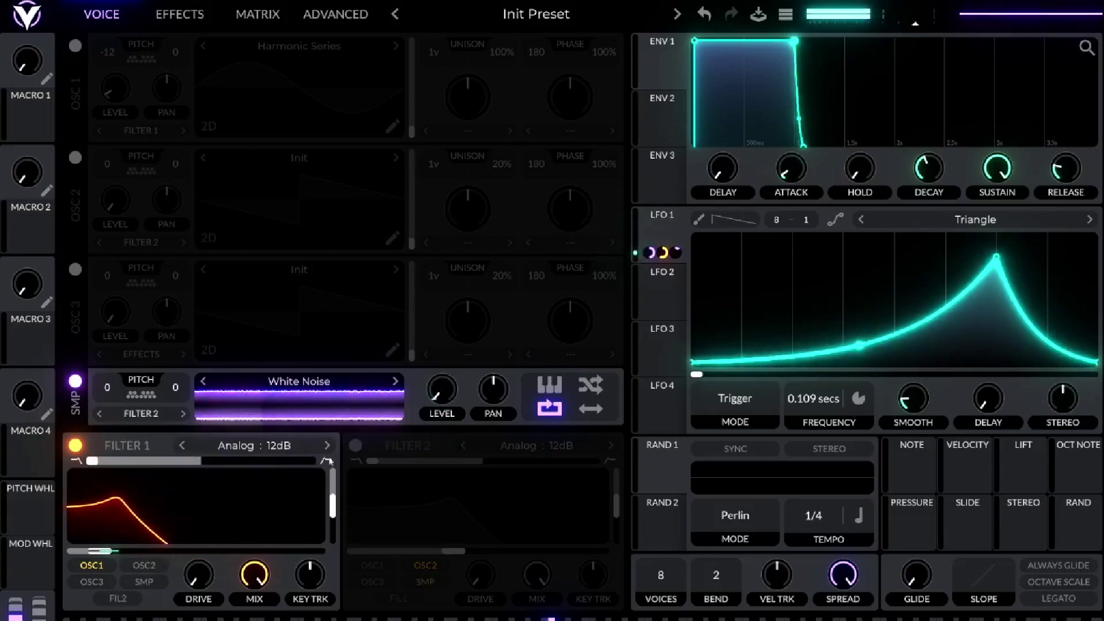
click(355, 446)
drag(442, 461, 496, 490)
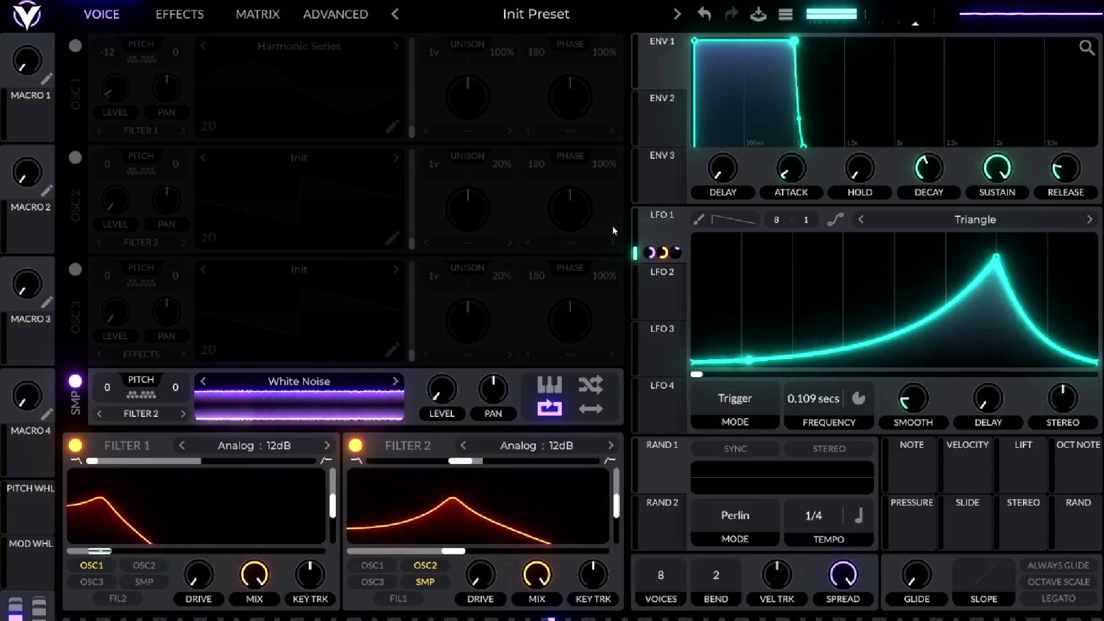
double_click(461, 464)
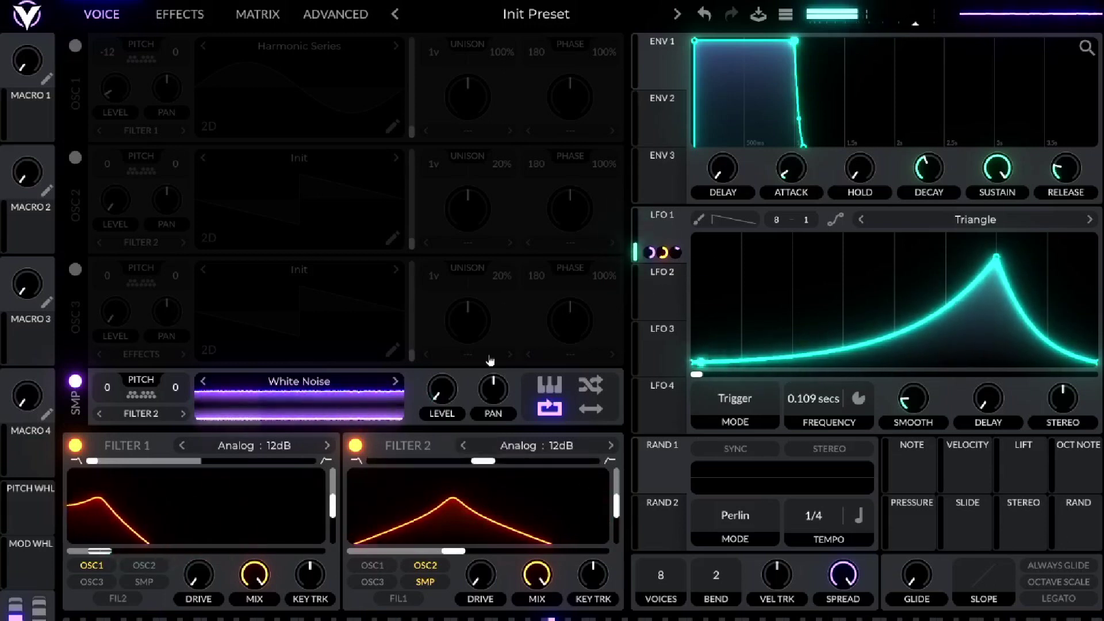
Audition the Brown, Pink and White Noise samples in the sampler and settle on HVAC Unit
click(319, 388)
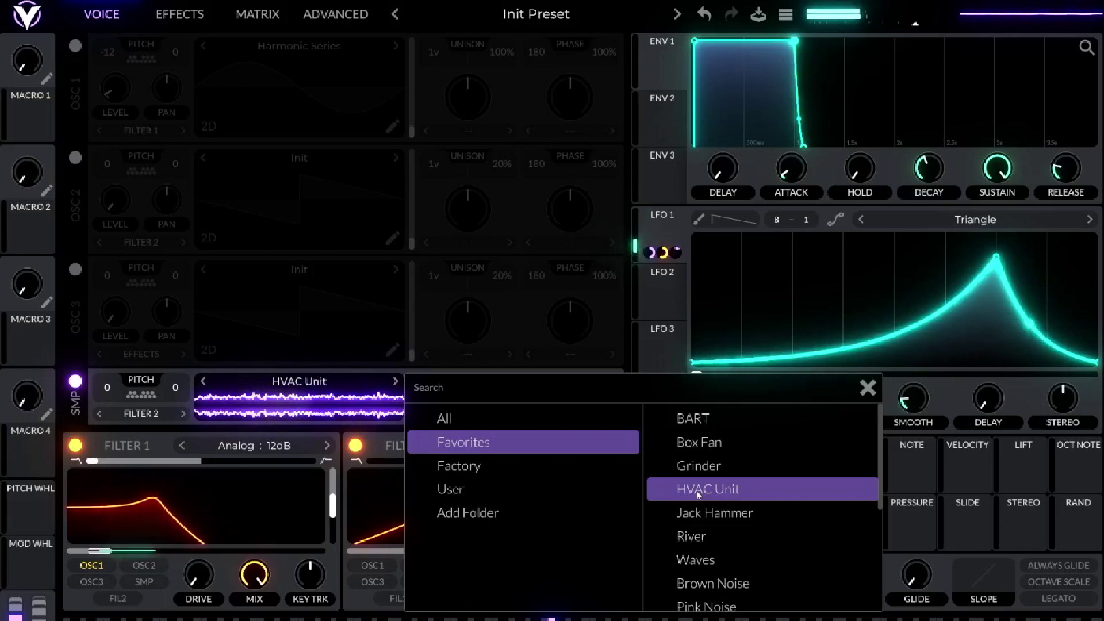
click(698, 588)
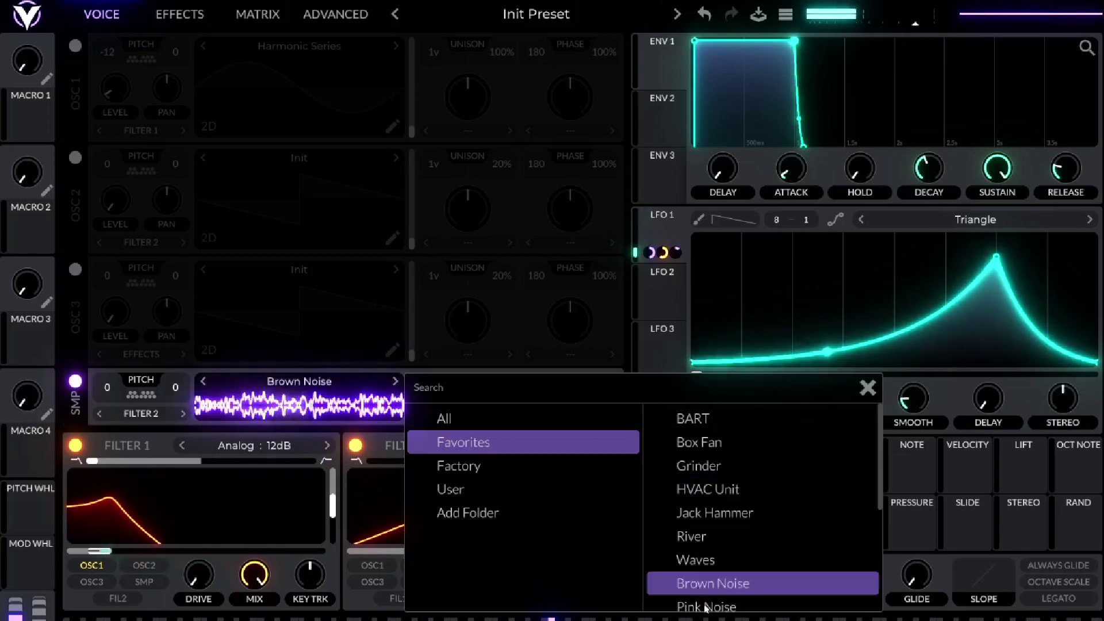
click(705, 609)
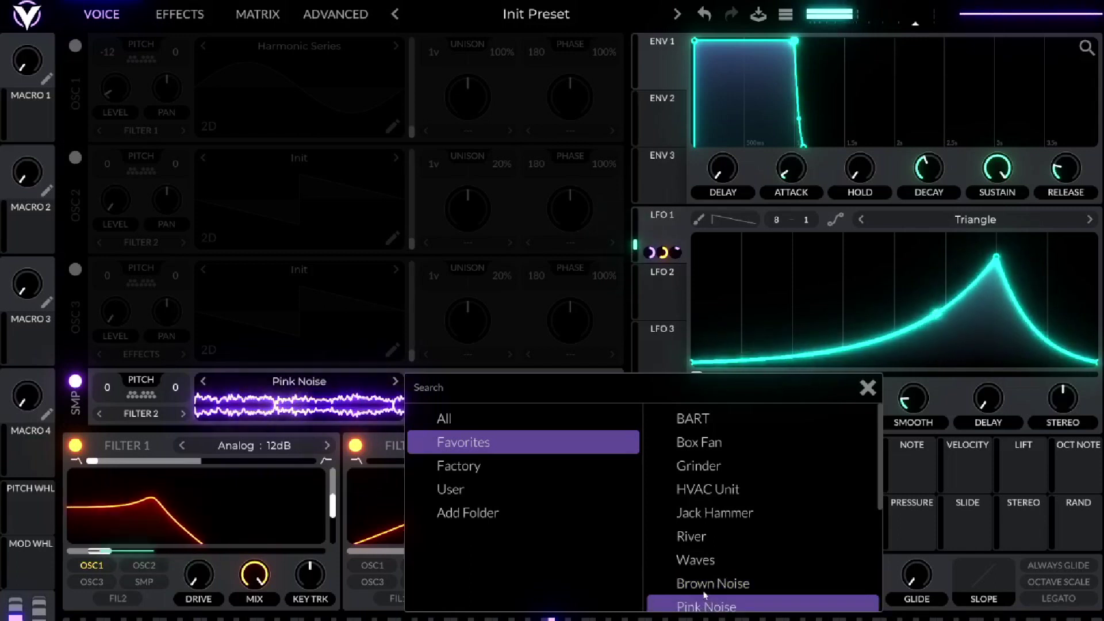
scroll(705, 569, down, 1)
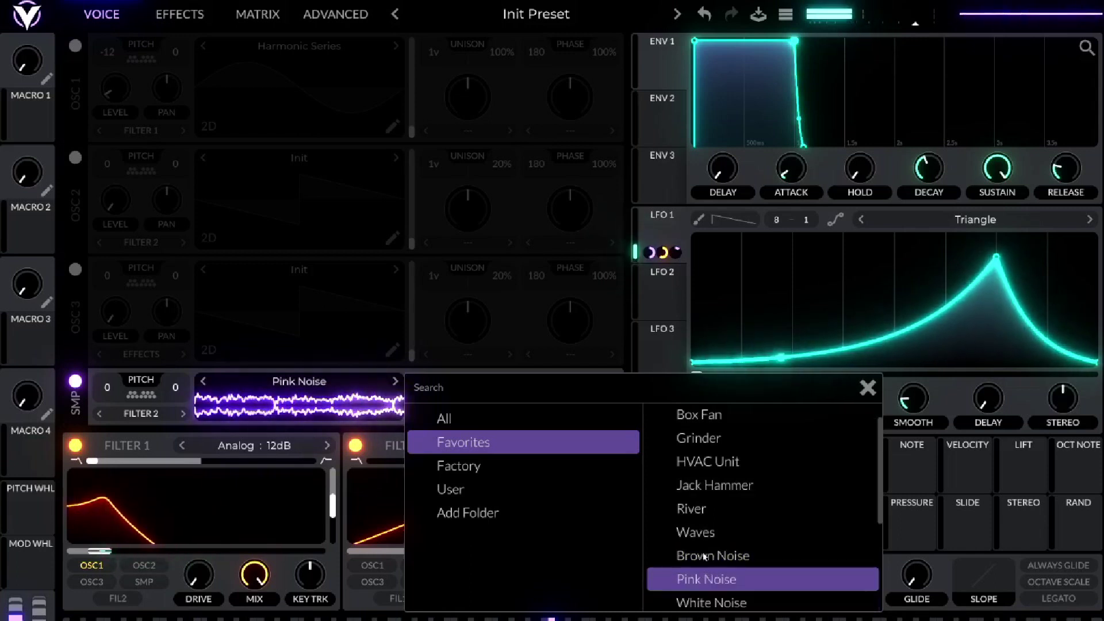
click(700, 604)
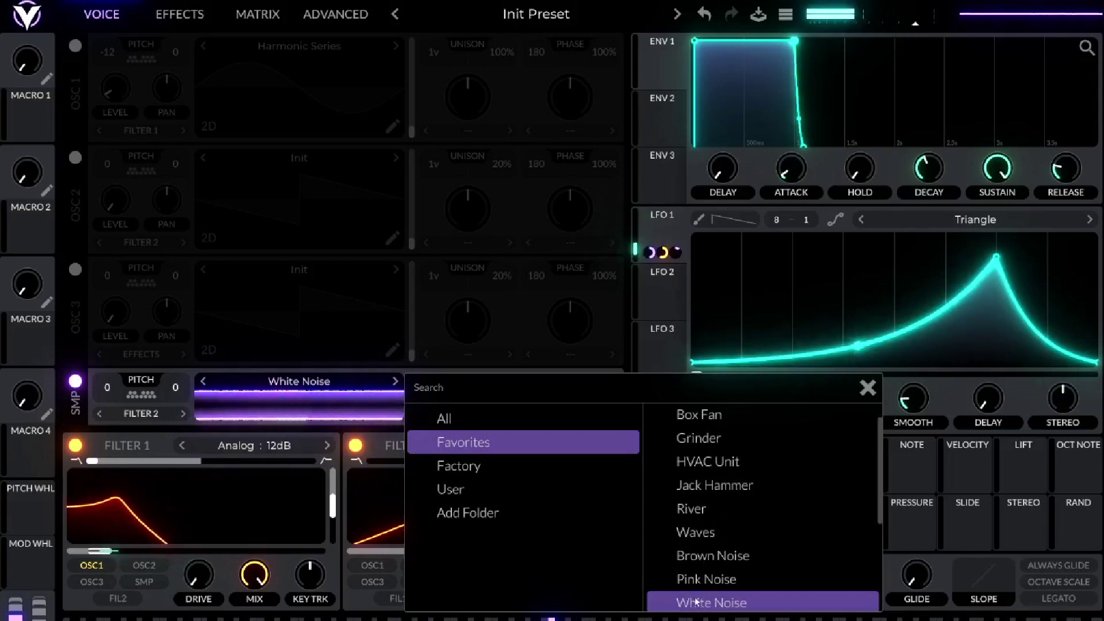
click(701, 466)
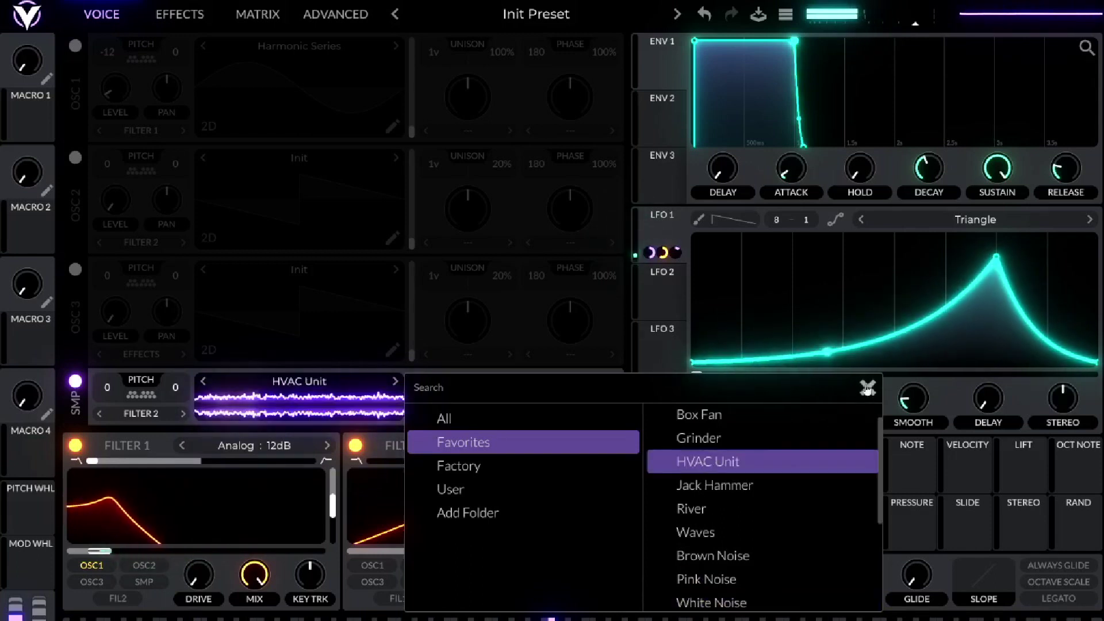
click(868, 387)
Set Filter 2 to the Digital Notch Spread type and lower its cutoff to about -18.36 semitones
click(512, 451)
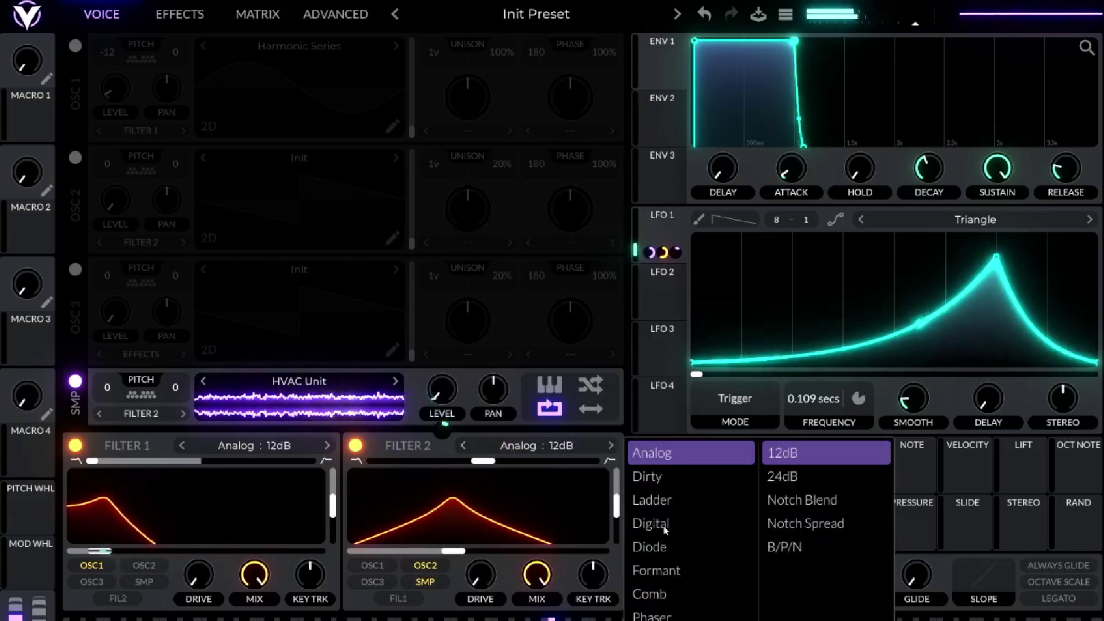
click(661, 524)
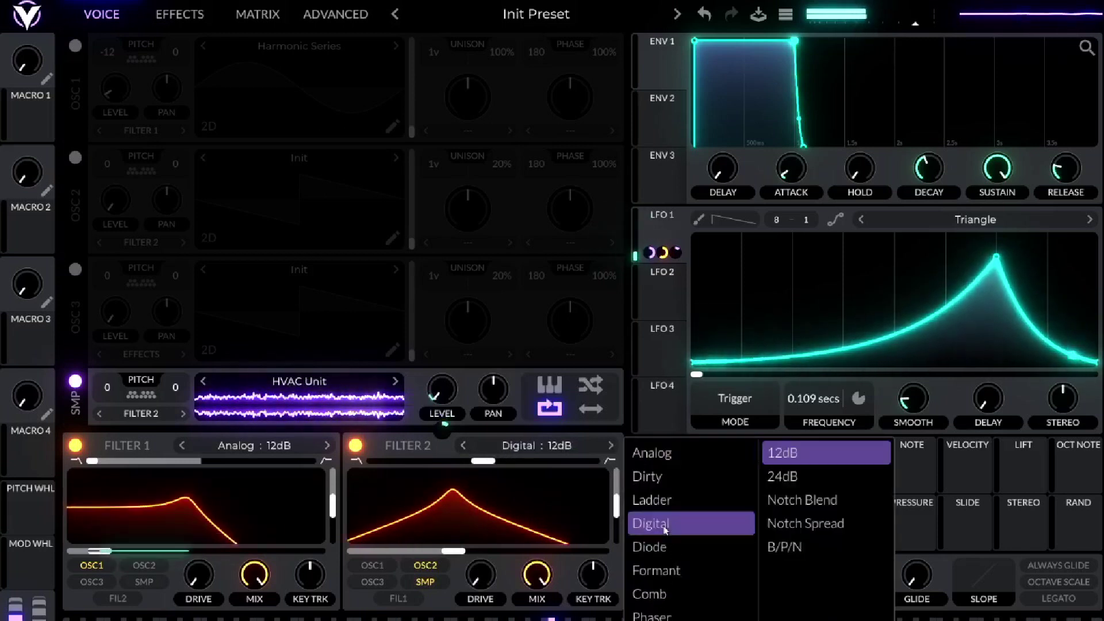
click(786, 524)
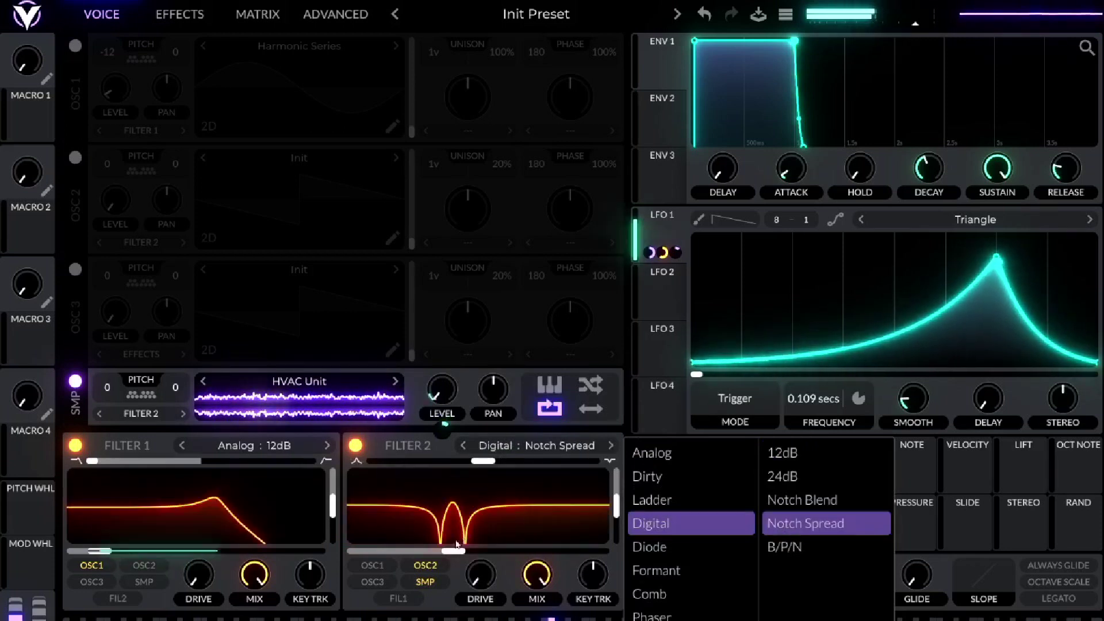
drag(453, 552, 435, 555)
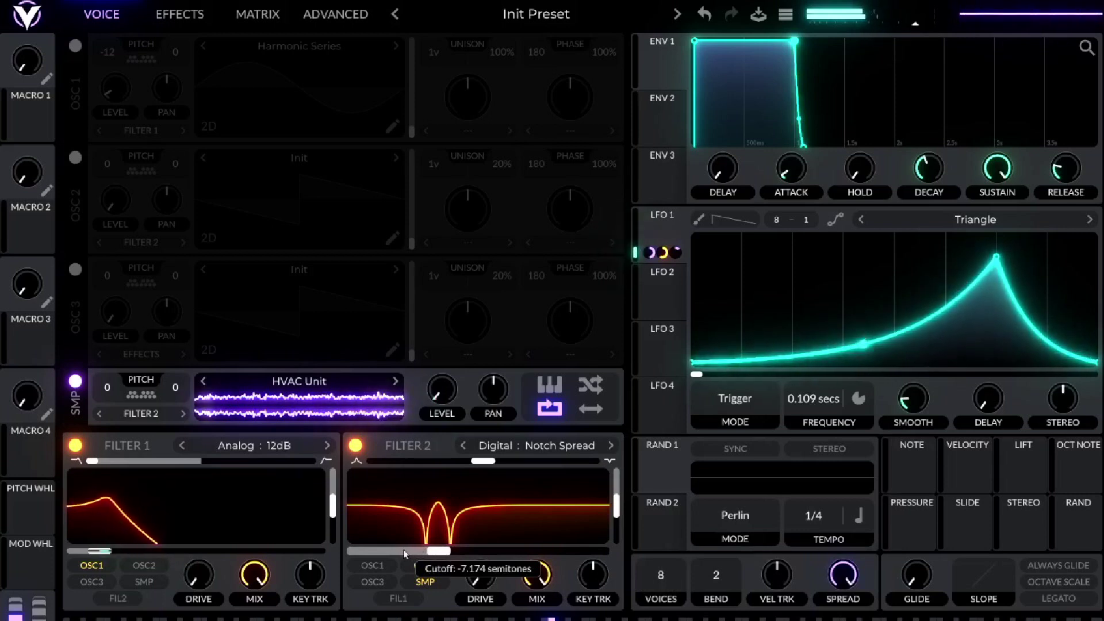
drag(398, 554, 368, 554)
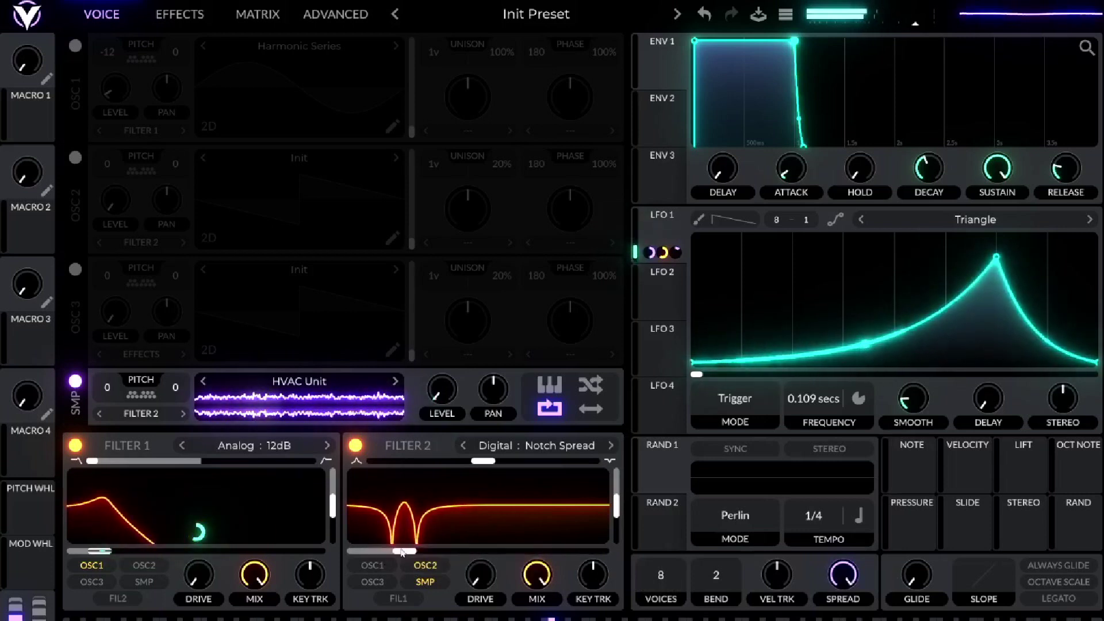
click(417, 556)
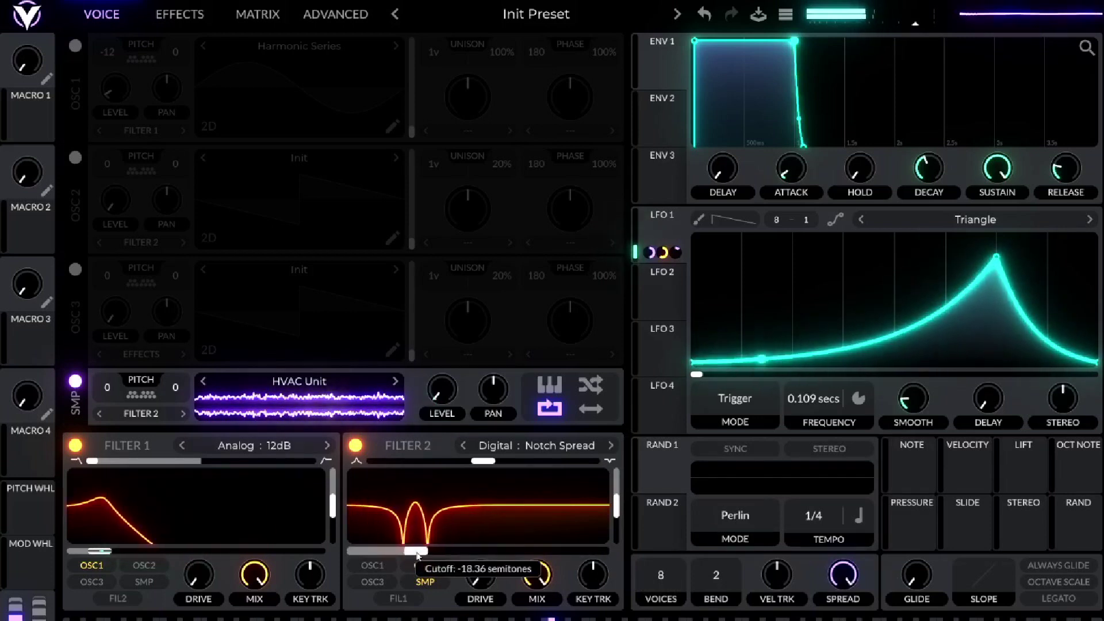
Modulate Filter 2's cutoff with LFO 1 and turn oscillator 1 back on
drag(659, 241, 424, 551)
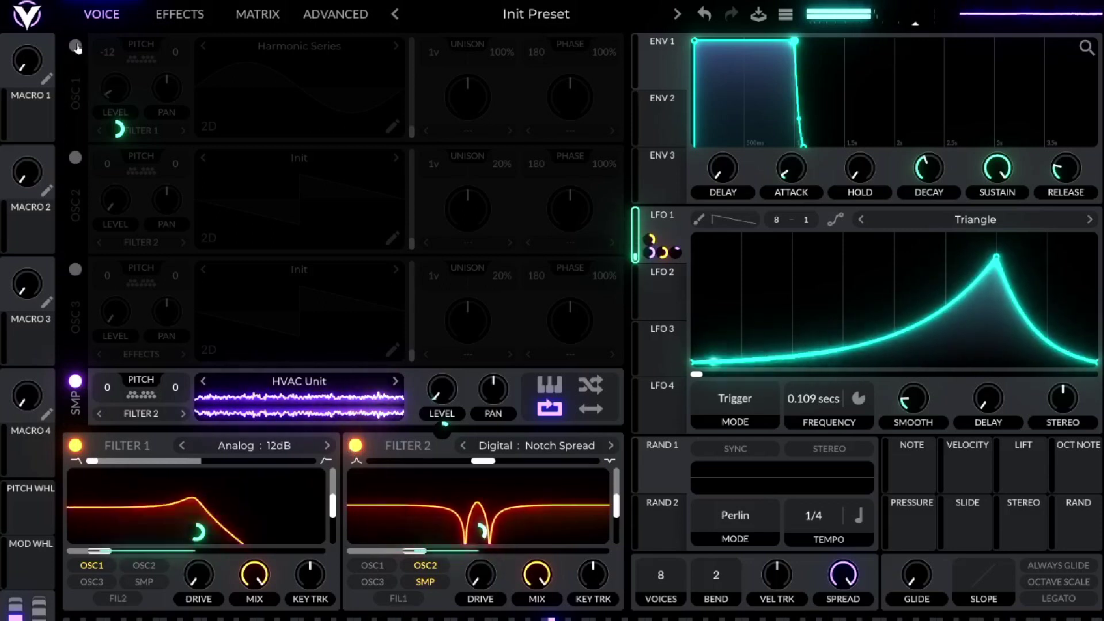
click(75, 46)
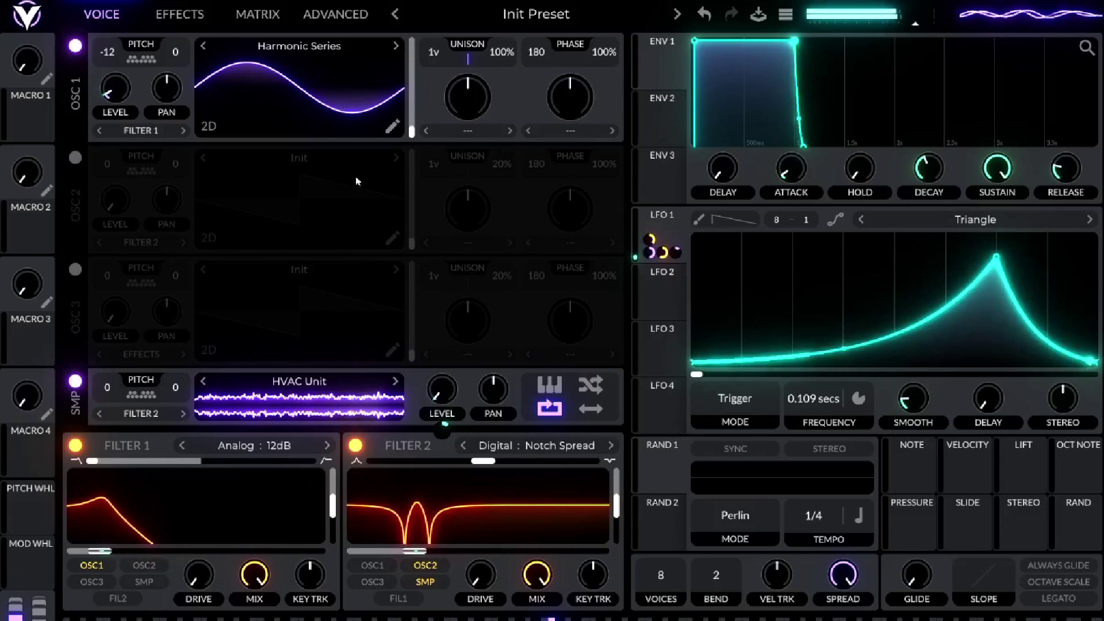
Enable the Equalizer effect and lower both its high and low bands, shifting the low band's cutoff slightly downward
click(180, 16)
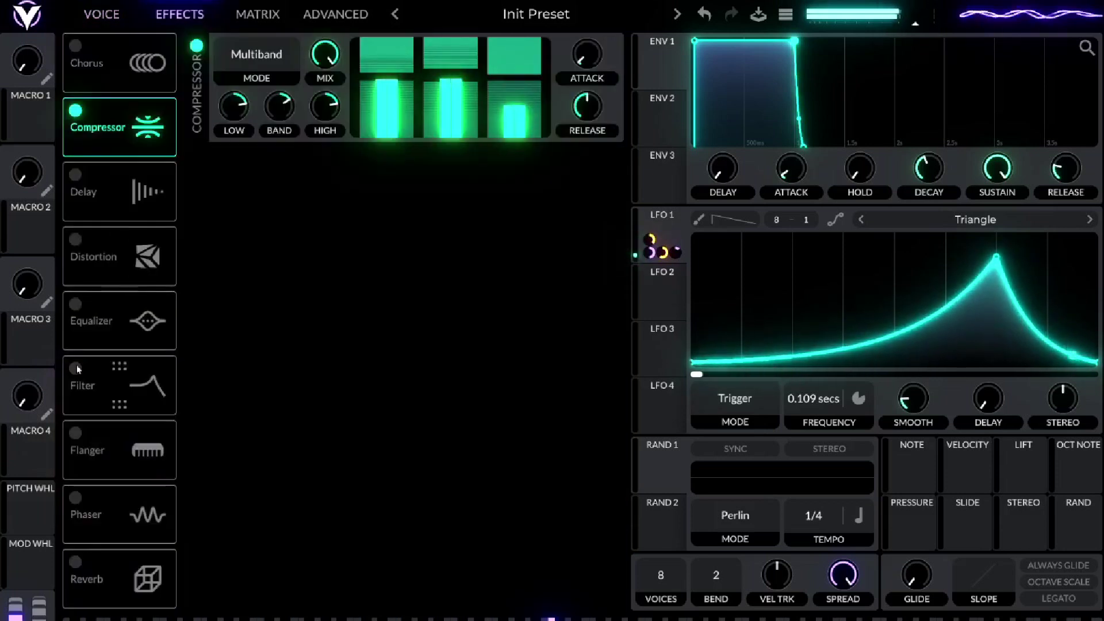
click(75, 304)
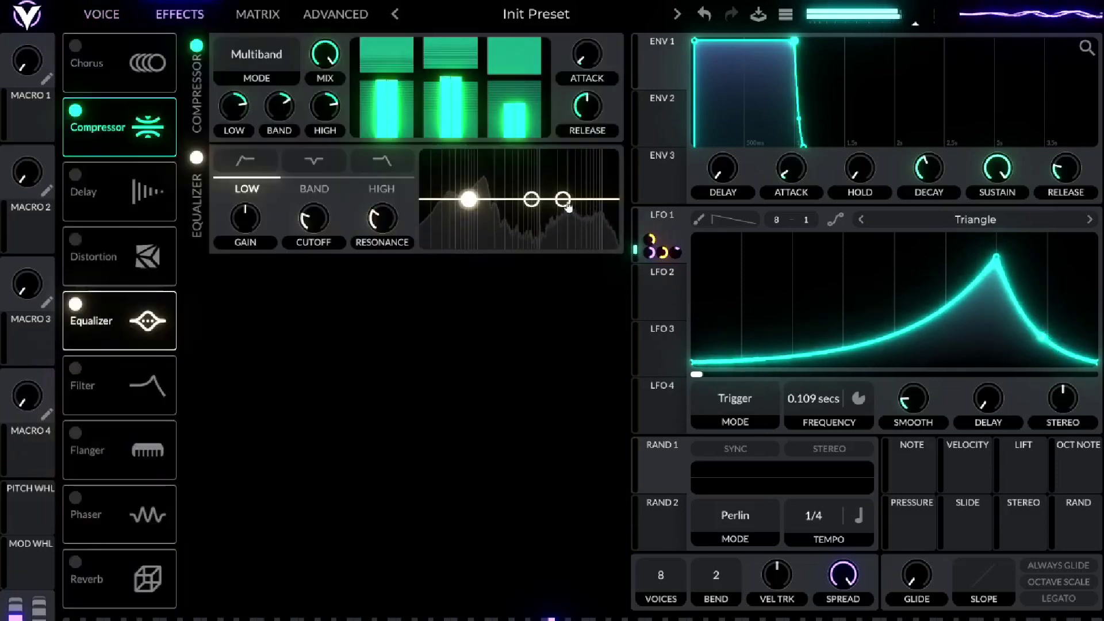
drag(563, 199, 555, 232)
drag(469, 199, 455, 254)
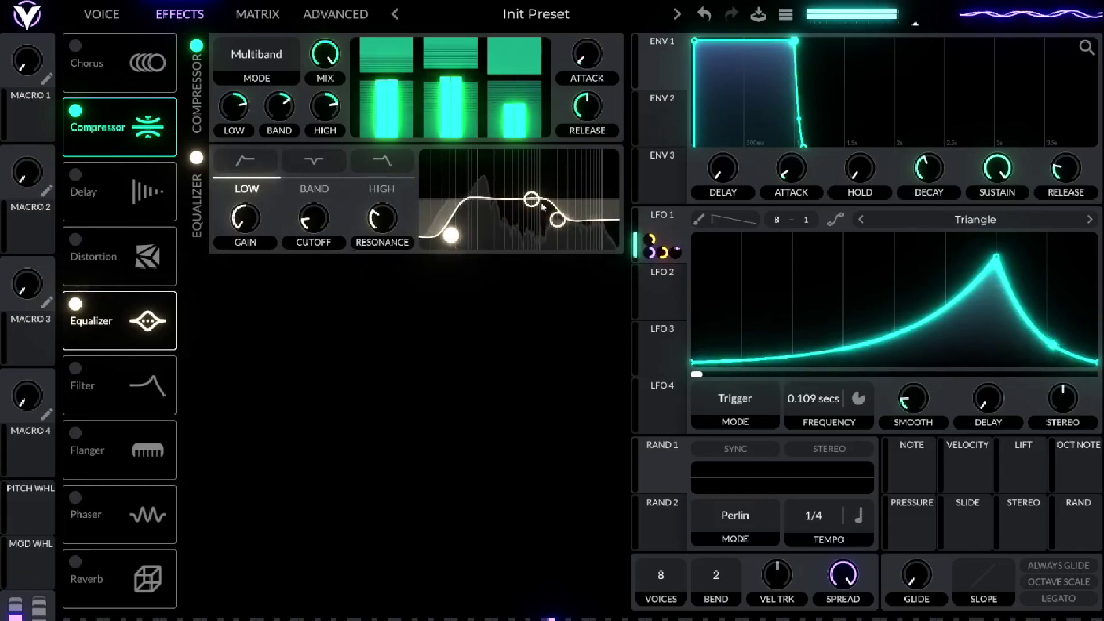
drag(456, 240, 463, 241)
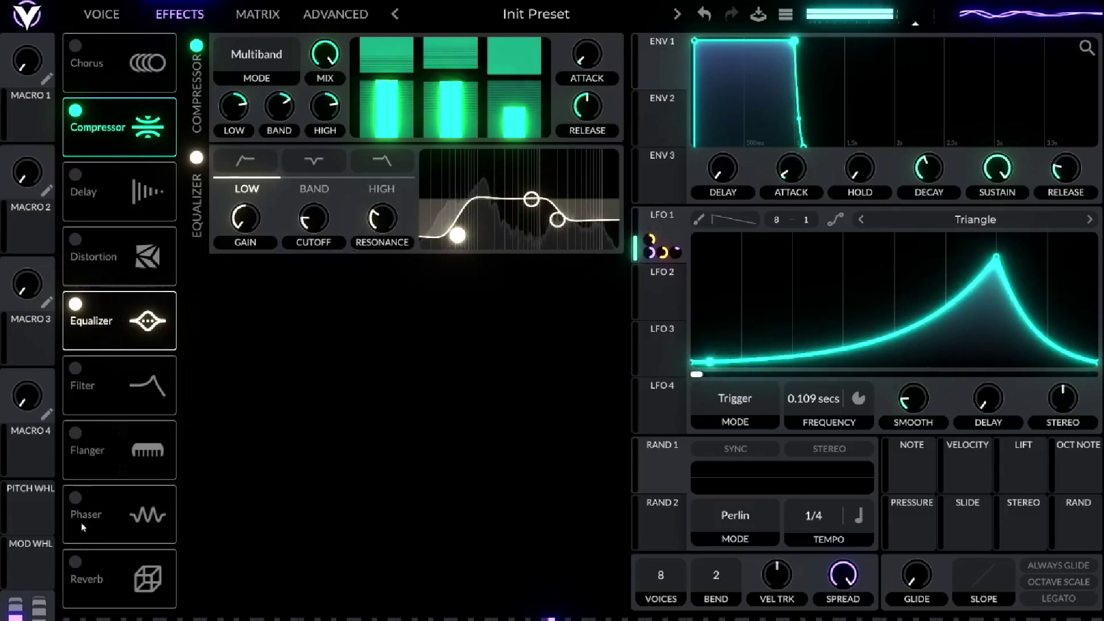
Enable the Reverb effect and pull its high shelf down to minimum gain with a lower cutoff
click(74, 562)
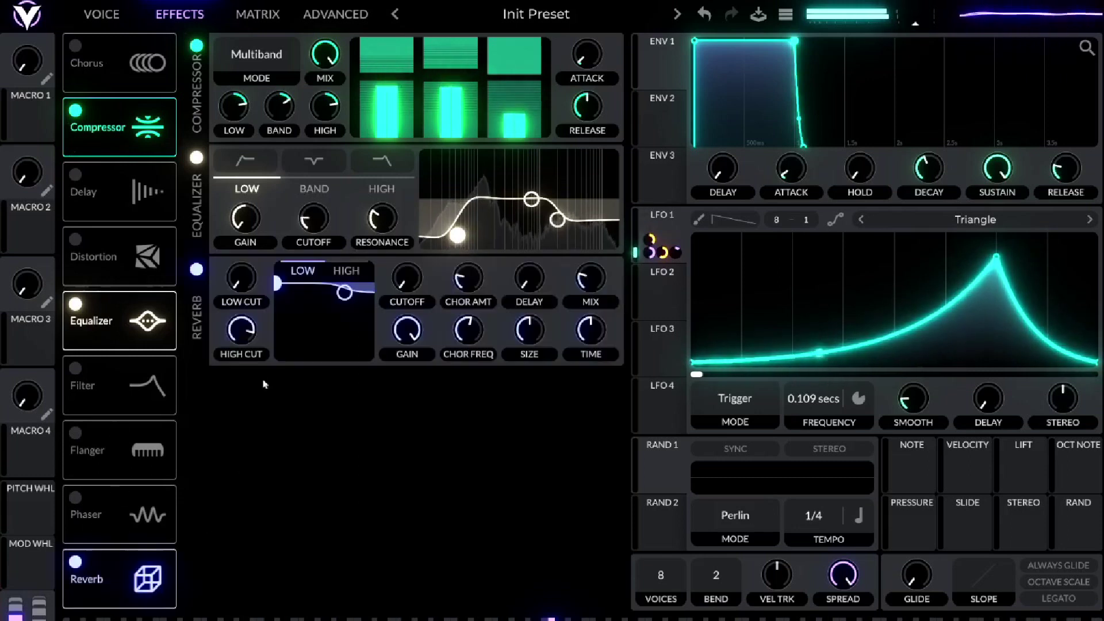
drag(348, 295, 327, 344)
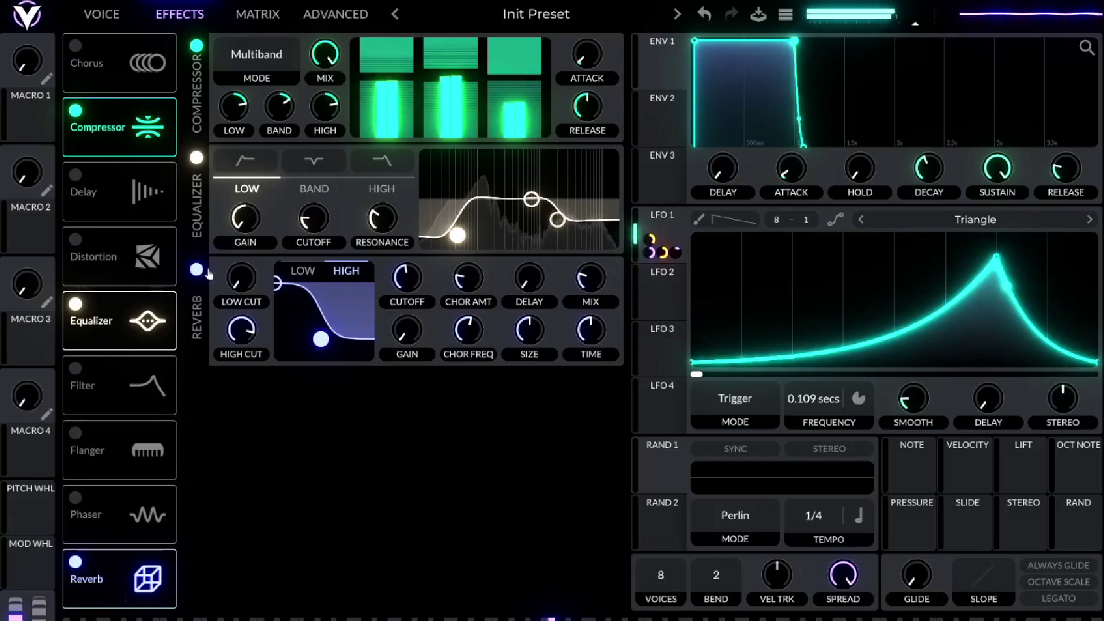
Set oscillator 1's spectral morph to Shepard Tone and modulate its amount with Random 1 at a 1/1 tempo
click(109, 20)
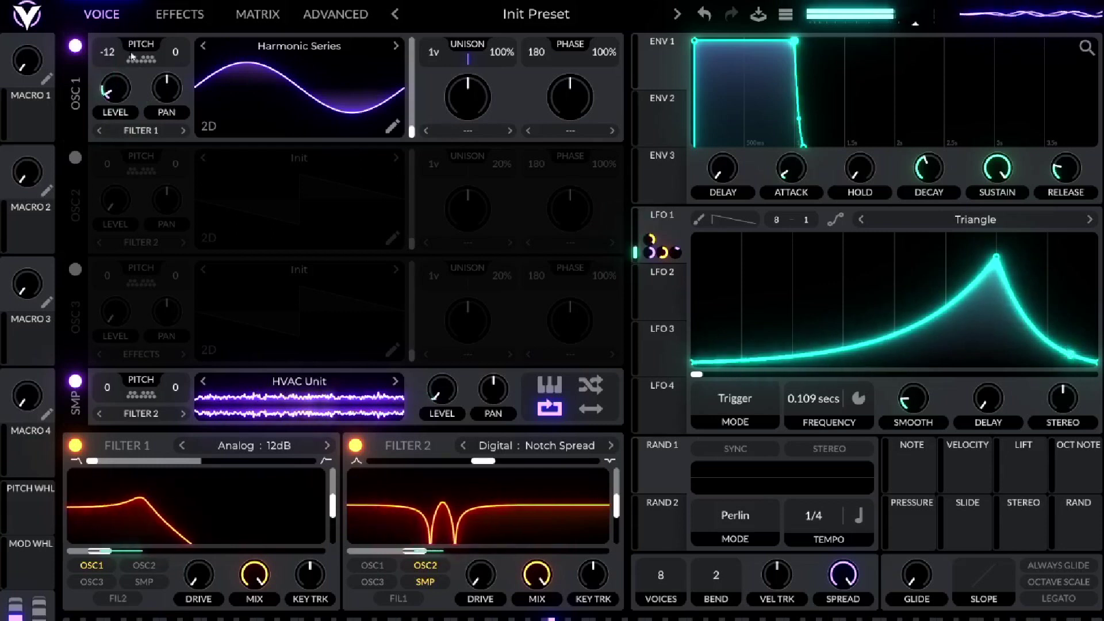
click(468, 137)
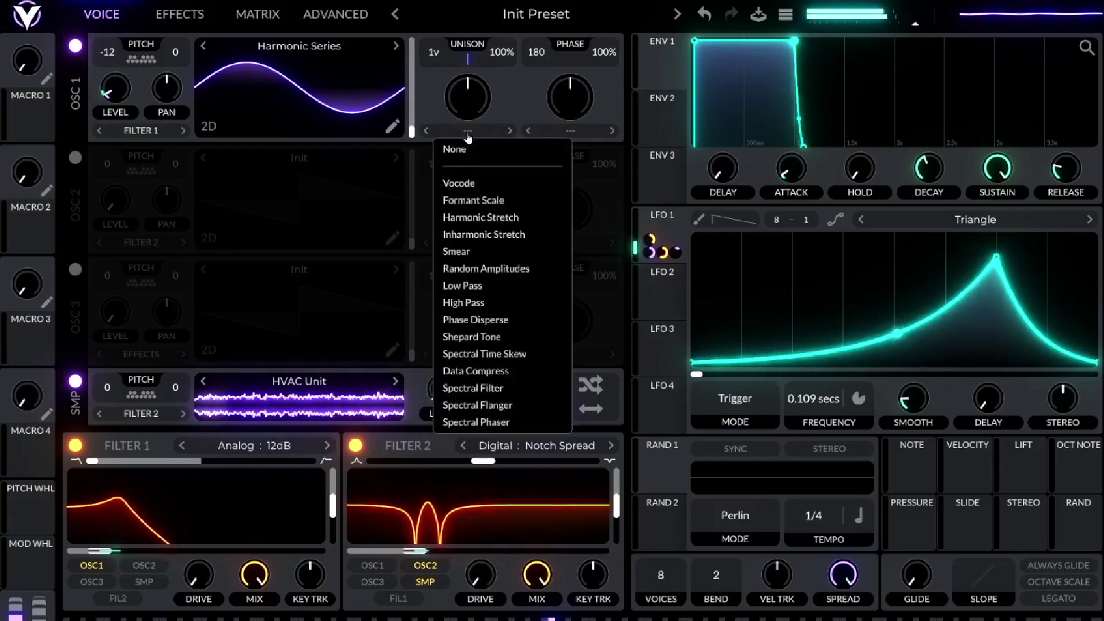
click(496, 339)
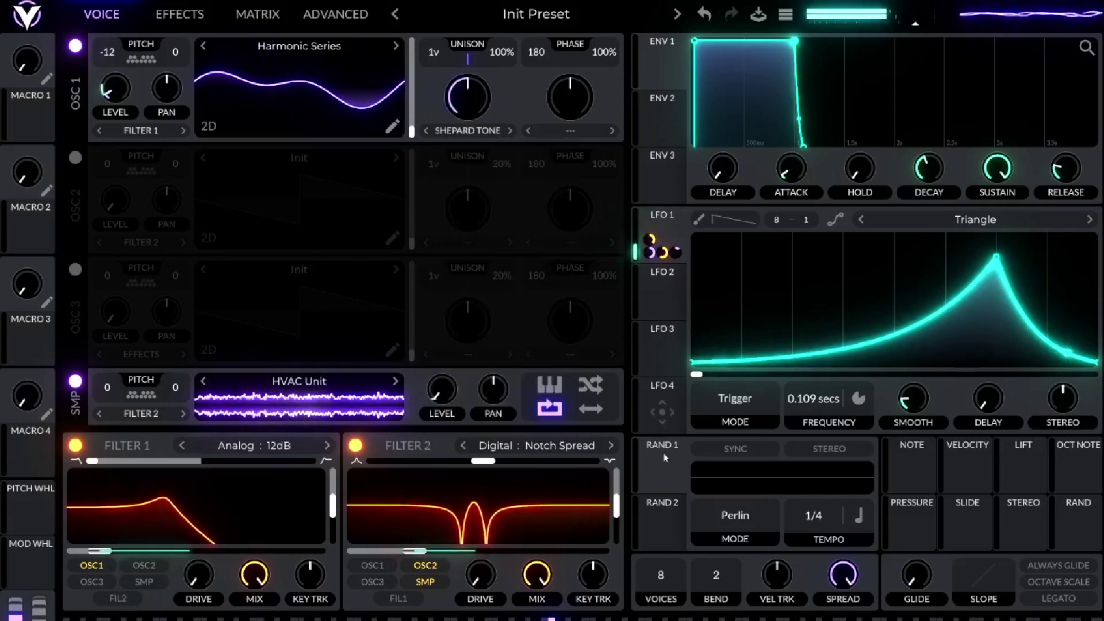
drag(664, 478, 468, 98)
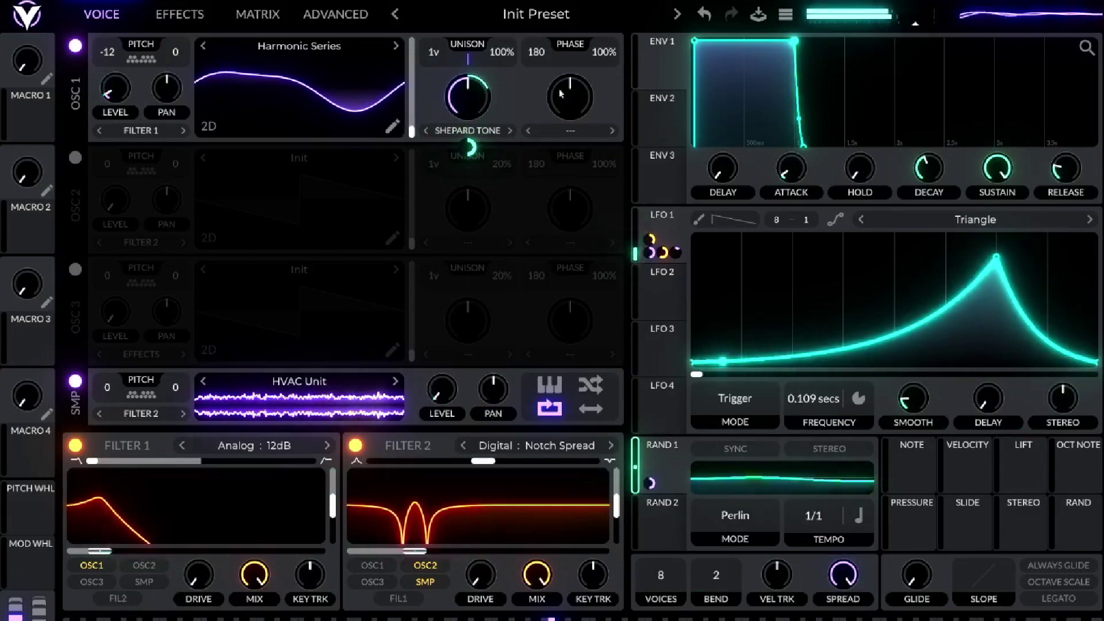
Sweep oscillator 1's Shepard Tone morph amount between about 6% and 97%, settling slightly above the midpoint
click(468, 102)
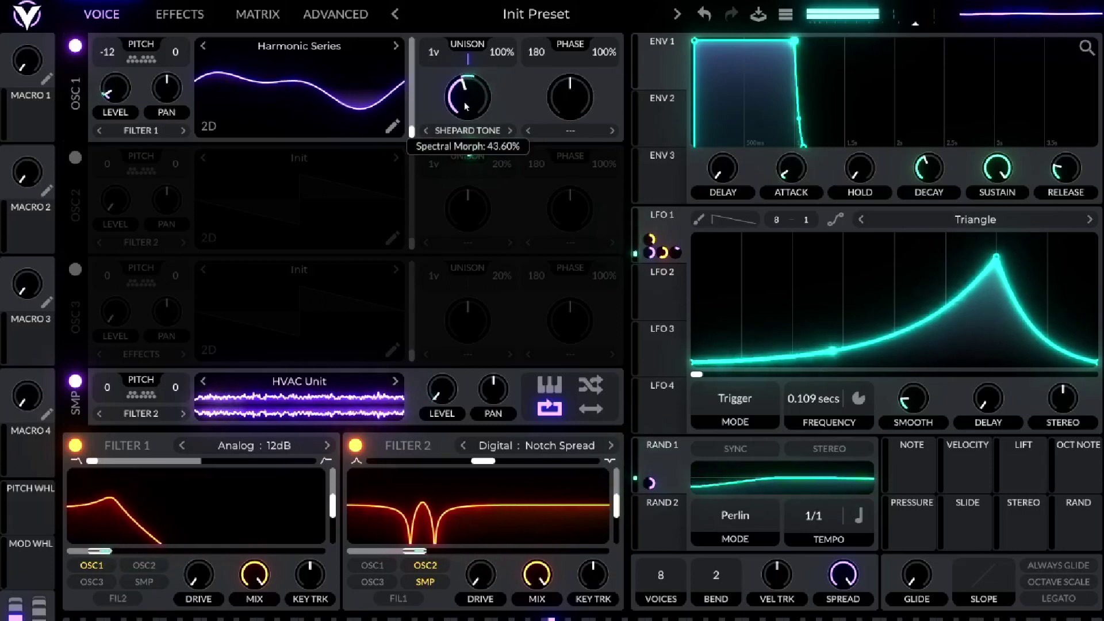
drag(466, 107, 463, 110)
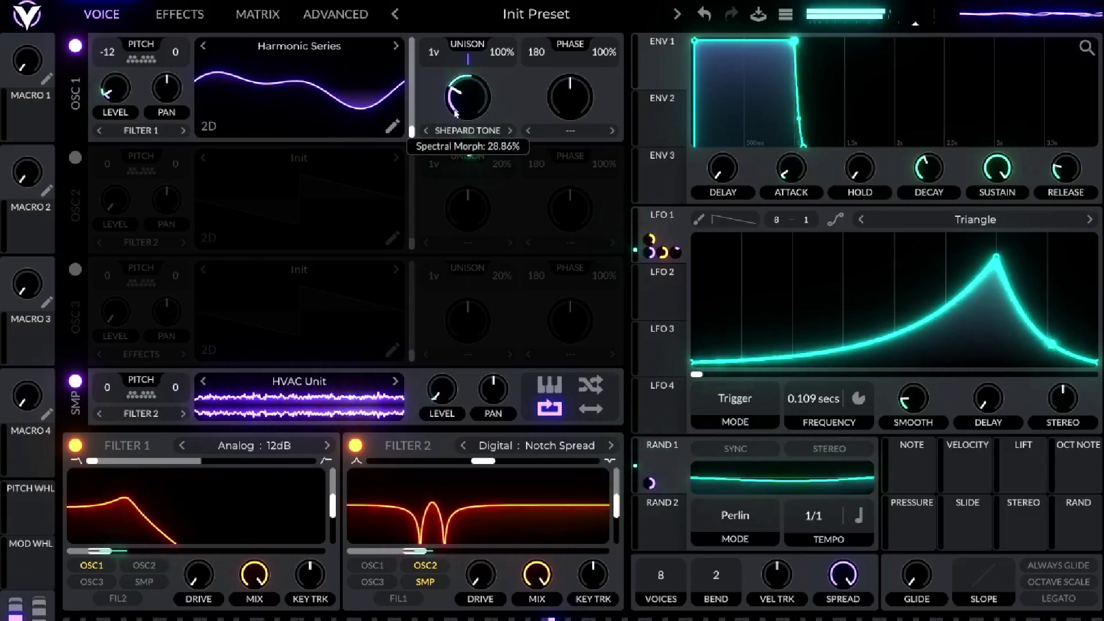
drag(454, 69, 450, 127)
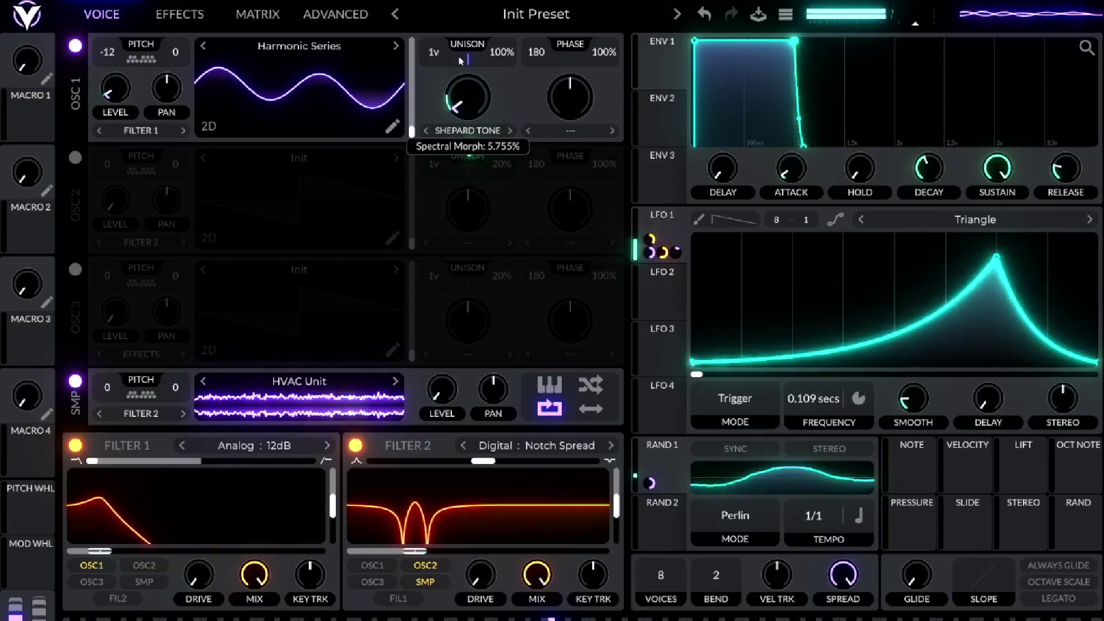
drag(464, 59, 477, 55)
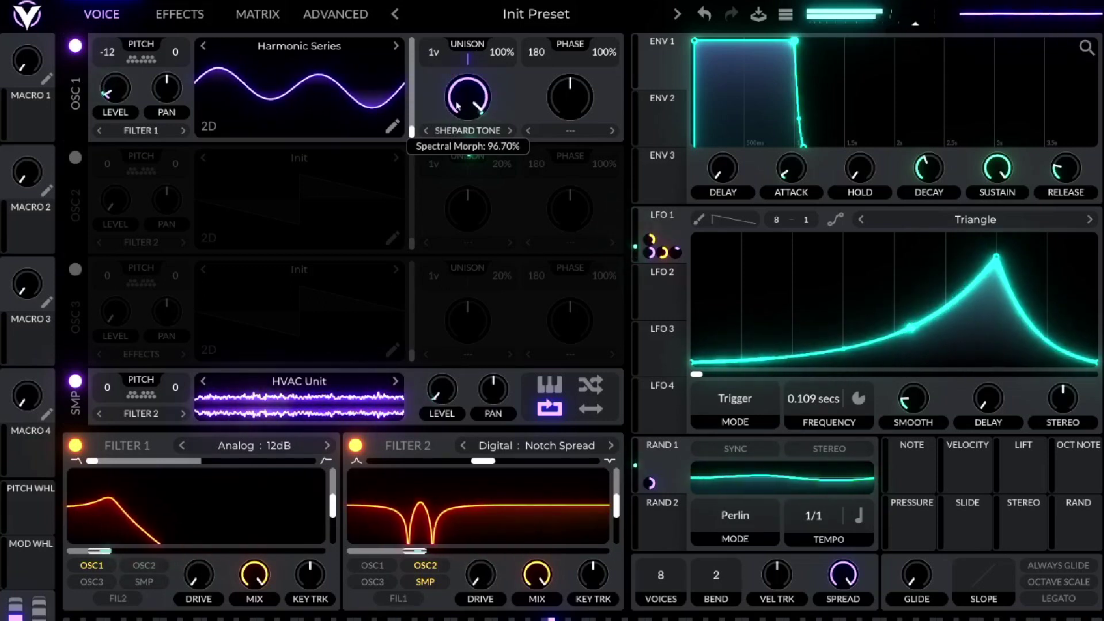
drag(454, 106, 454, 104)
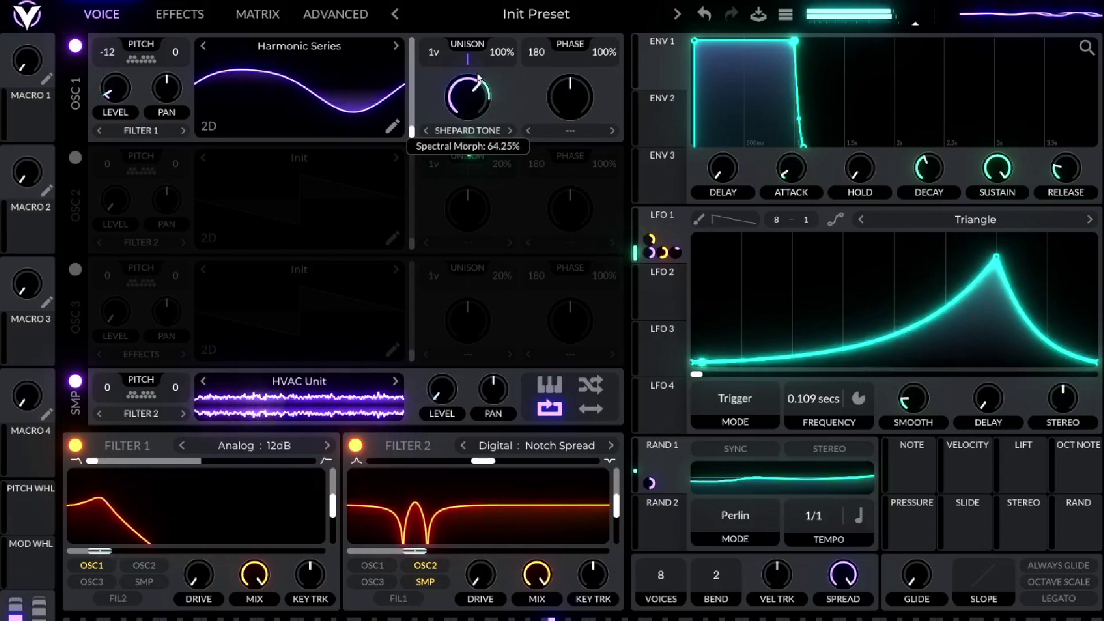
mouse_move(477, 77)
mouse_down()
mouse_move(464, 103)
mouse_move(493, 89)
mouse_move(482, 86)
mouse_up()
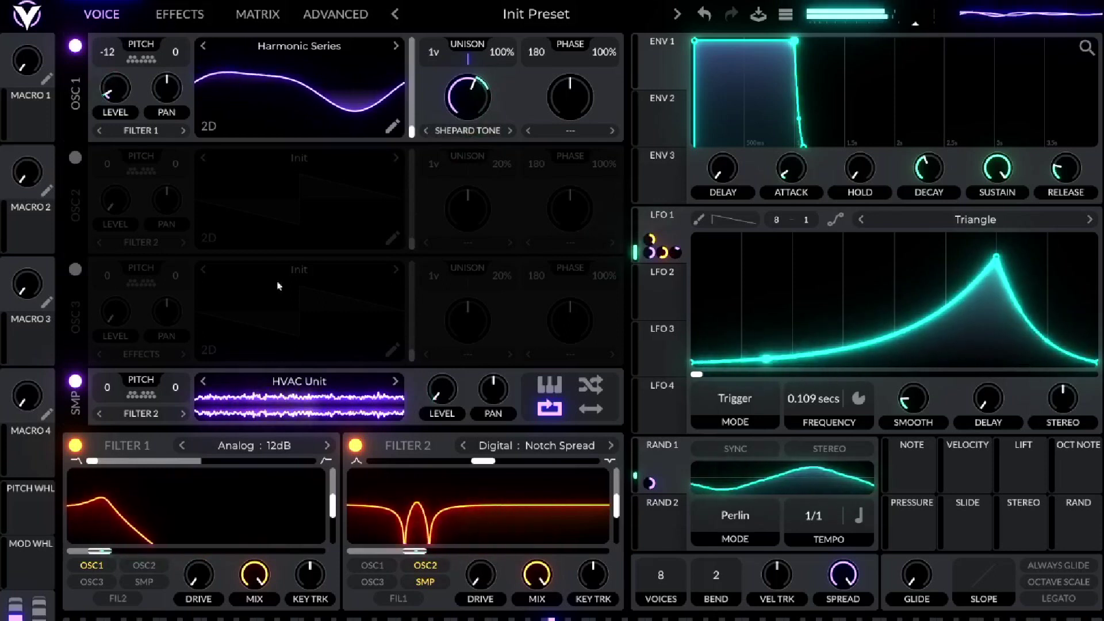
Fine-tune the Equalizer's high band to about -10.7 dB gain with its cutoff near 93 semitones
click(179, 14)
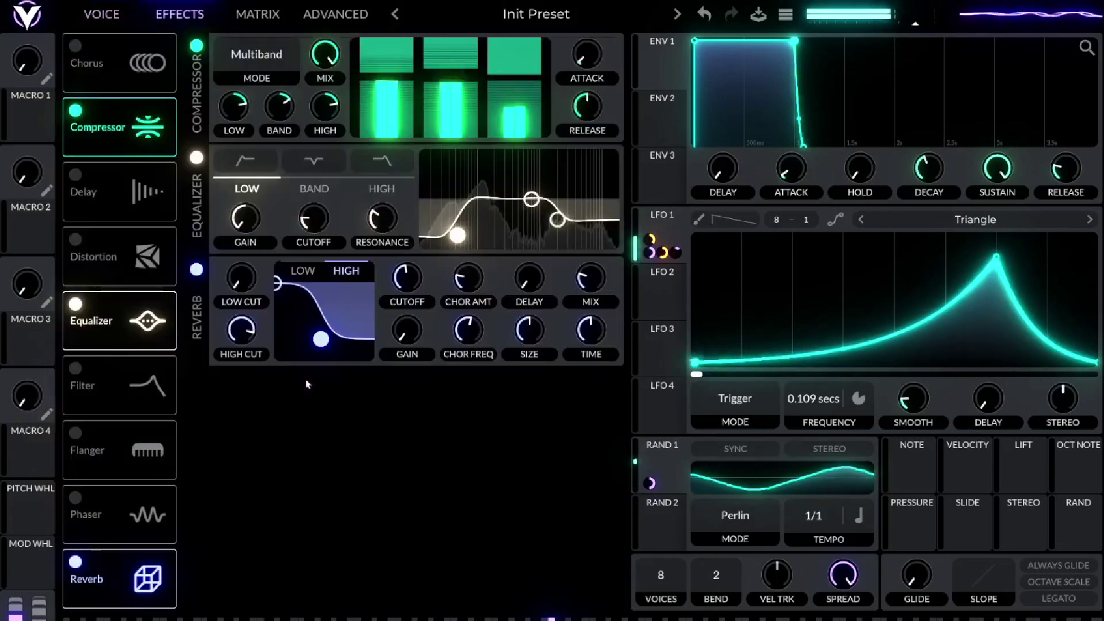
click(554, 226)
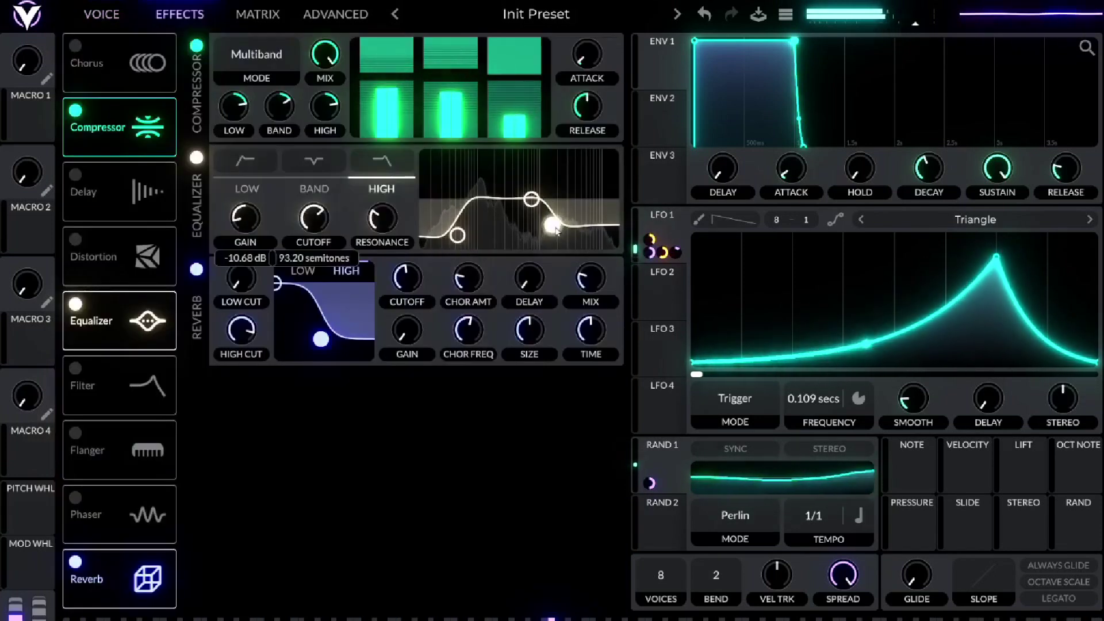
drag(554, 228, 558, 230)
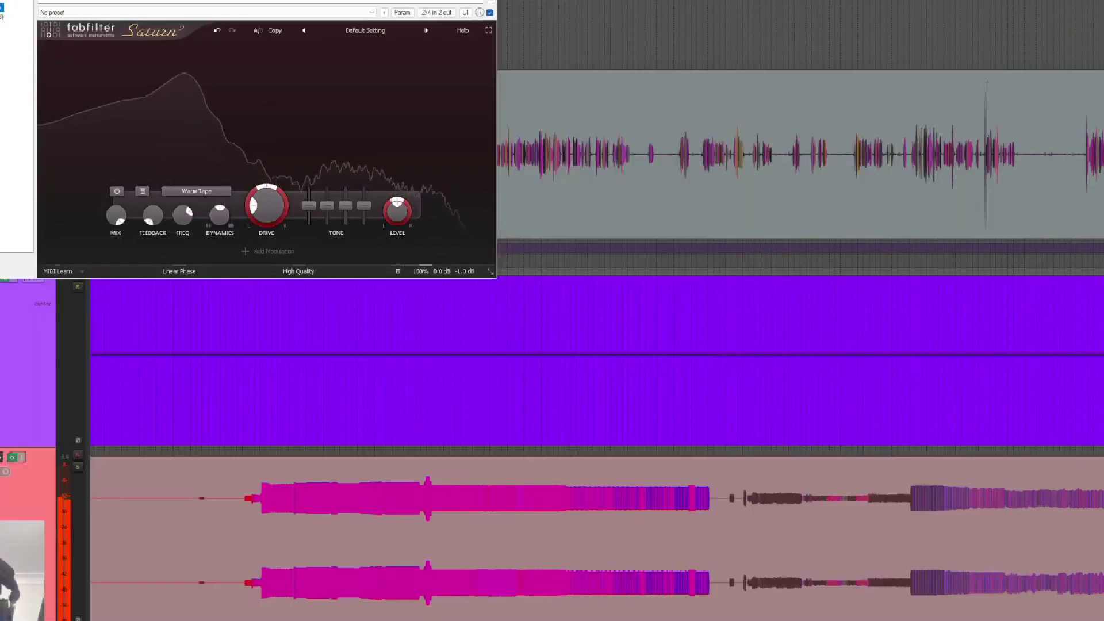
Switch to FabFilter Saturn 2, split the signal into two bands and raise Band 2's drive to about 90%
drag(85, 3, 65, 20)
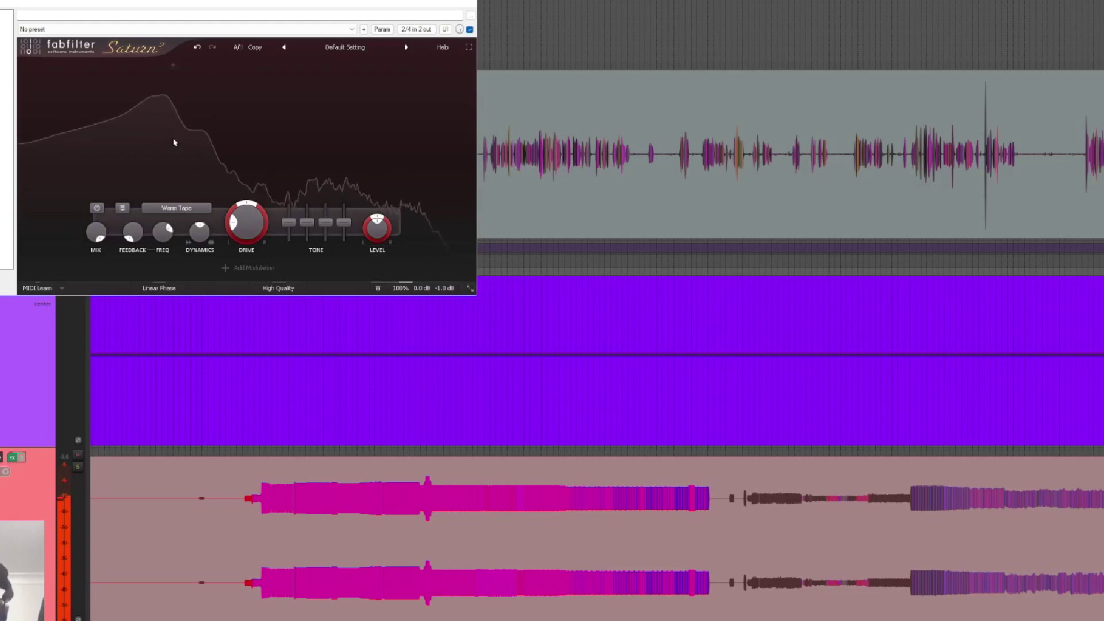
click(225, 66)
mouse_move(227, 73)
mouse_down()
mouse_move(246, 98)
mouse_move(280, 103)
mouse_up()
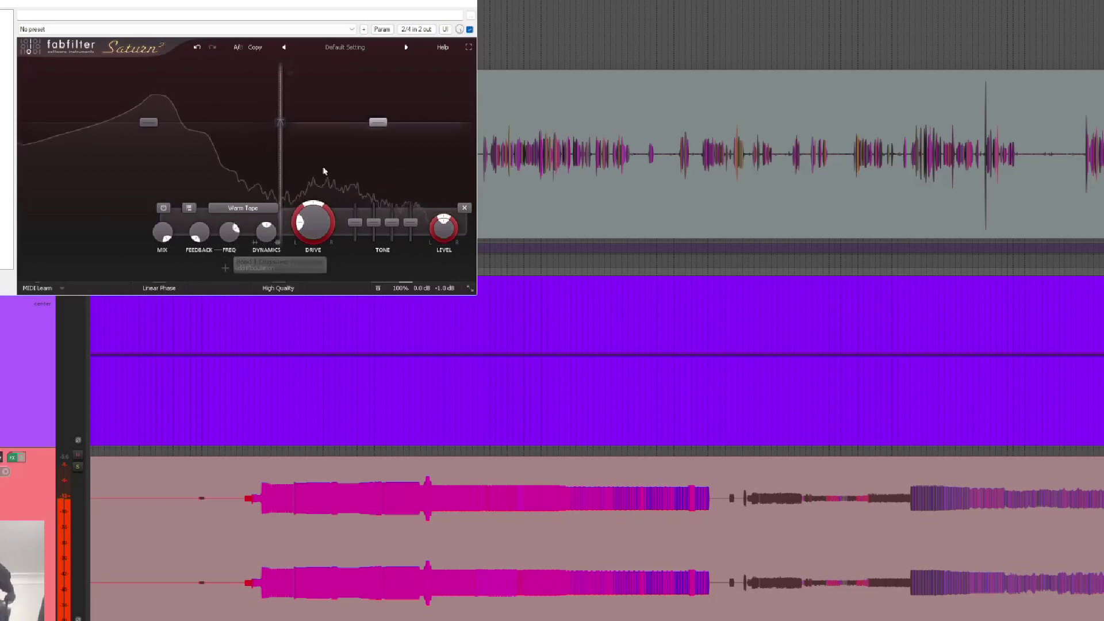
drag(293, 237, 352, 130)
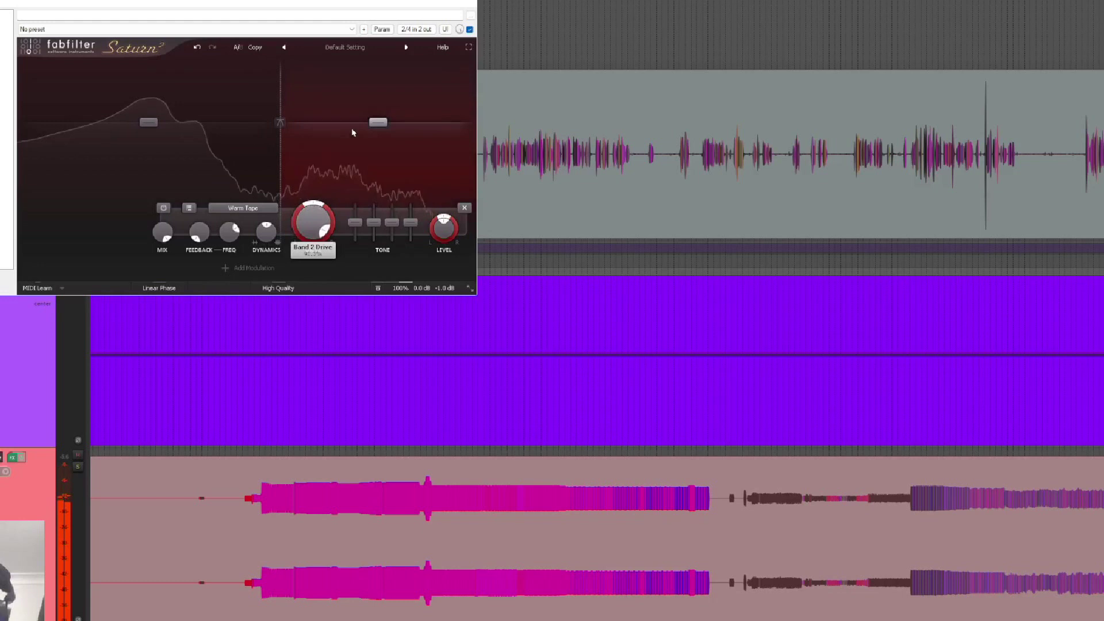
Set the band crossover's slope to 36 dB/oct and shift the crossover to a lower frequency
click(281, 125)
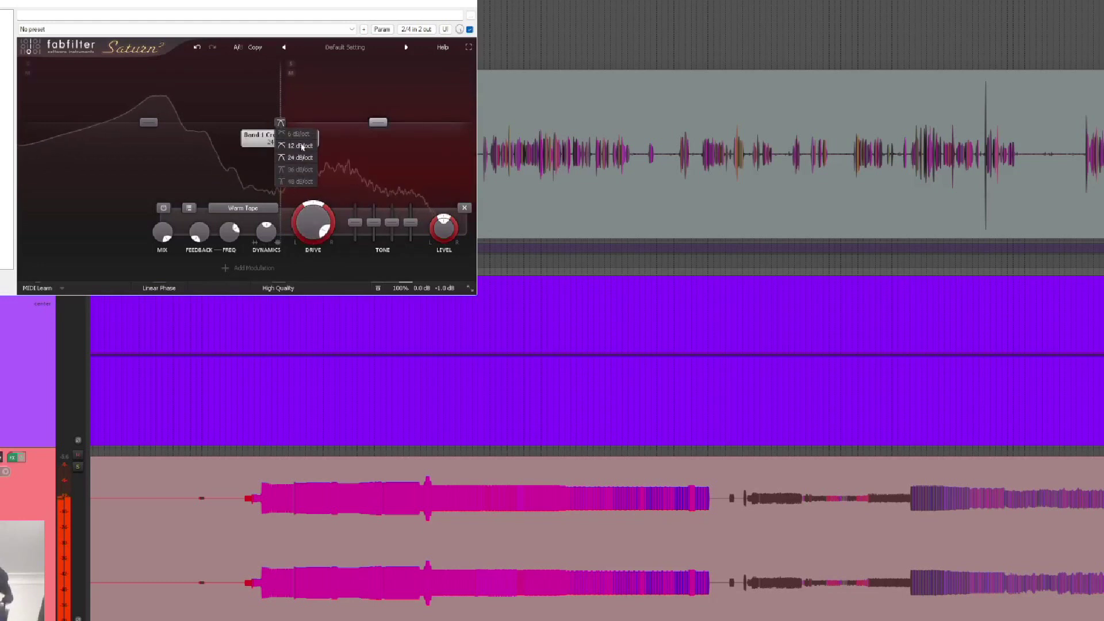
click(300, 173)
drag(282, 115, 247, 111)
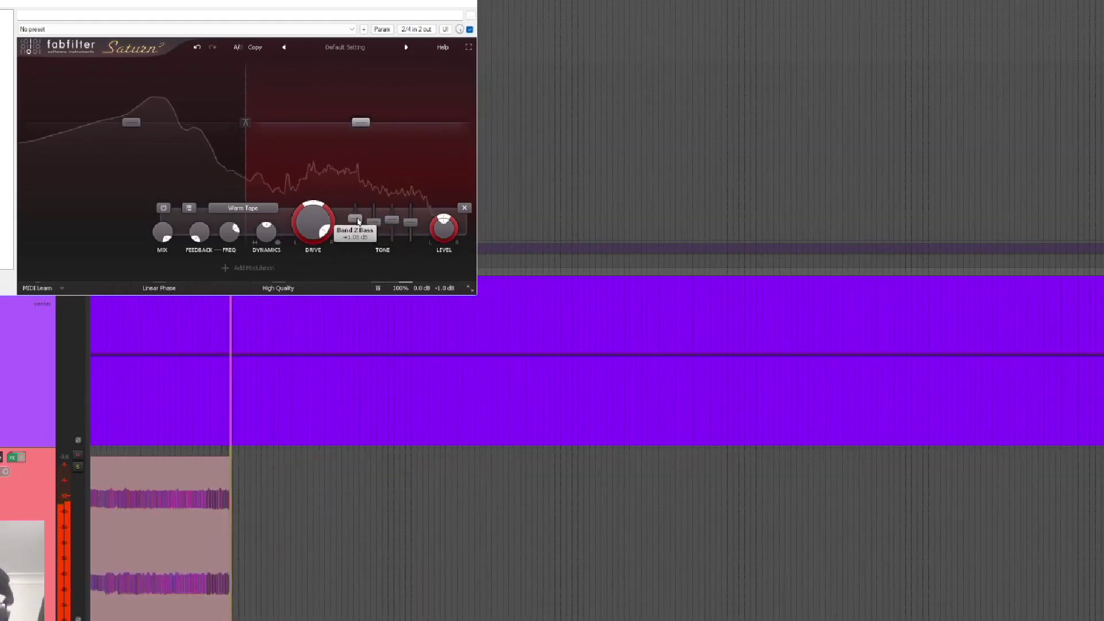
Reduce the drive of Saturn's low band to near its minimum
click(197, 154)
drag(189, 232, 213, 183)
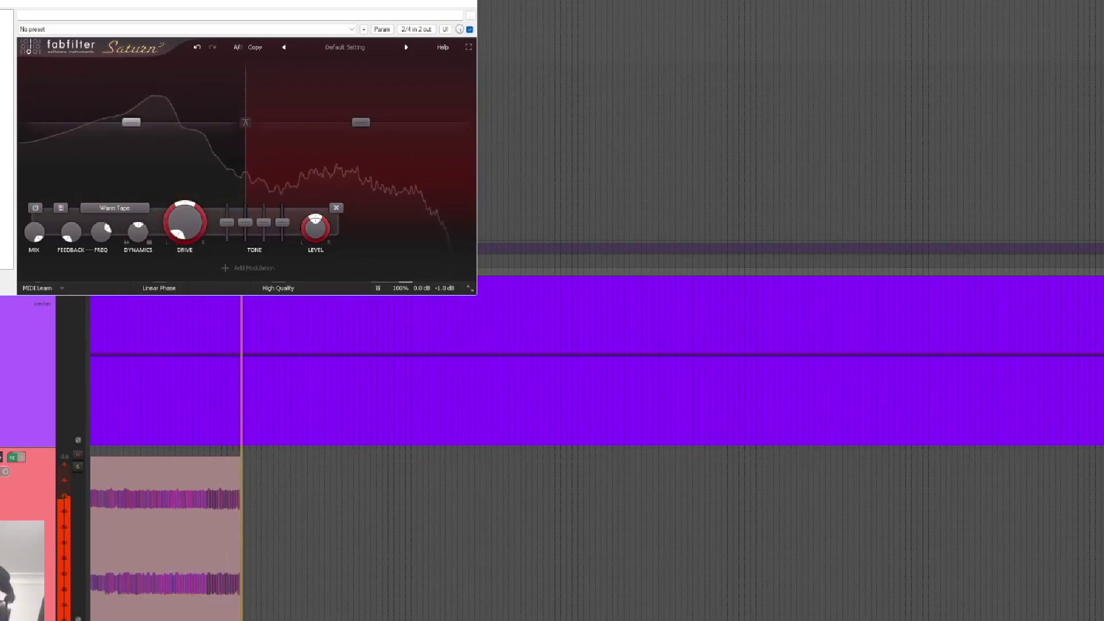
Enable soothe2, set its depth to 18.0 and sweep band 3 from about 6.1 kHz down to 1 kHz with 12 dB sensitivity
click(4, 34)
click(546, 29)
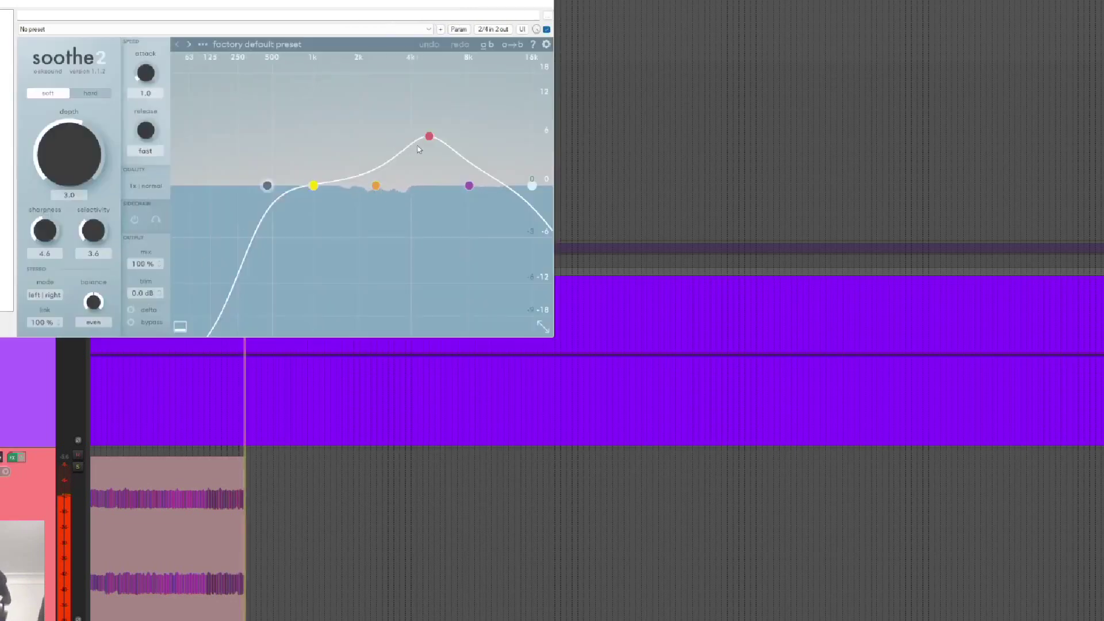
drag(429, 137, 456, 167)
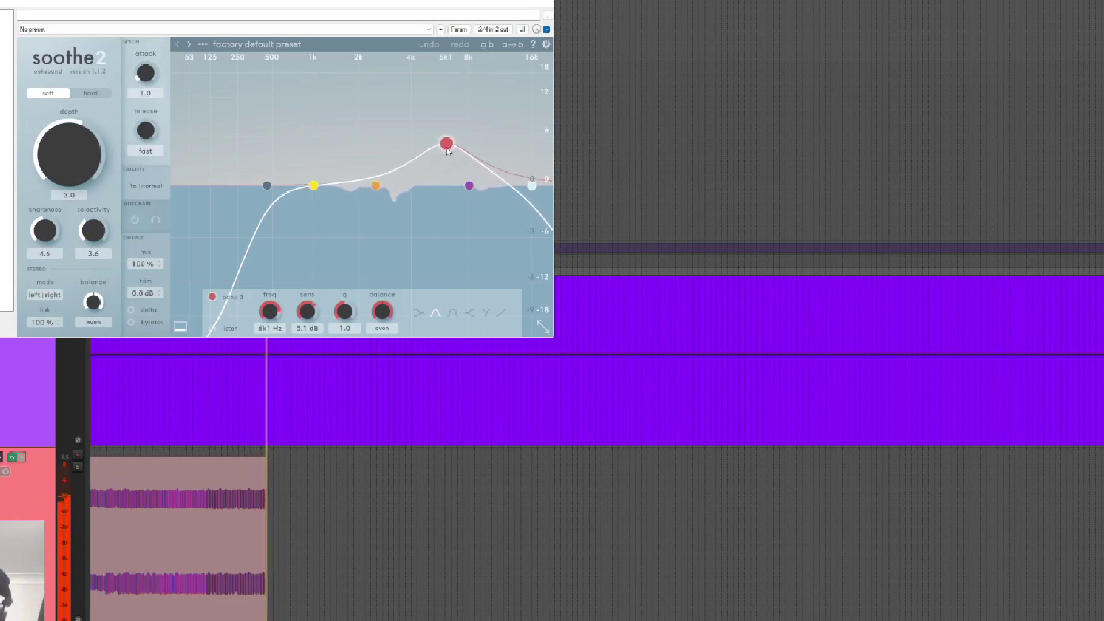
drag(395, 131, 296, 132)
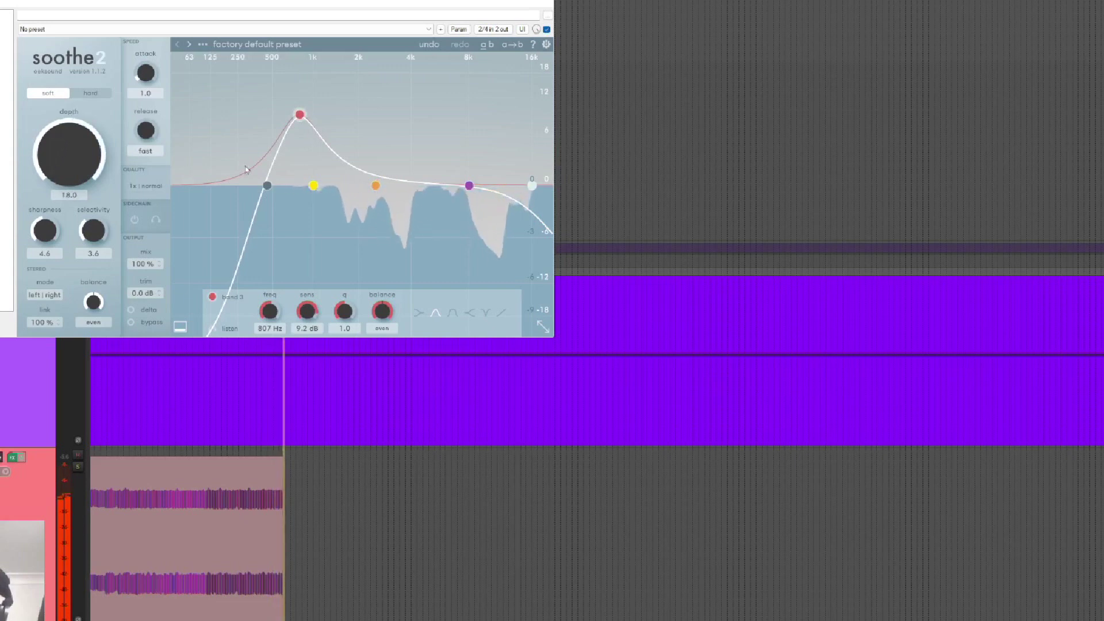
drag(299, 120, 314, 90)
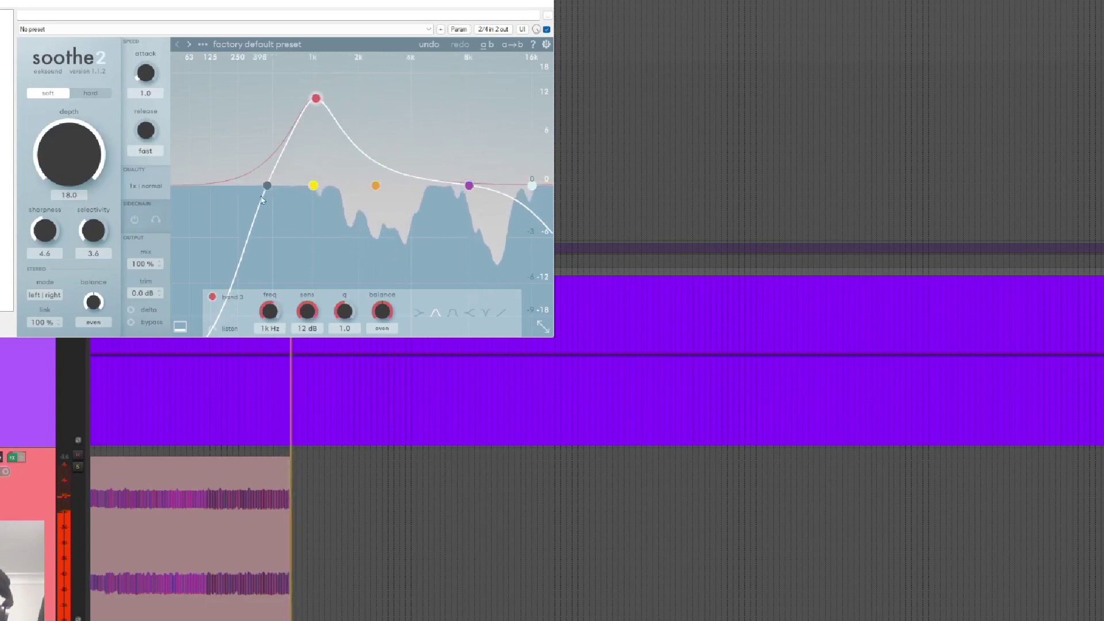
Lower soothe2's low-cut frequency slightly and move band 3 to about 2.8 kHz with 0.3 dB sensitivity
drag(266, 189, 255, 190)
drag(319, 103, 388, 188)
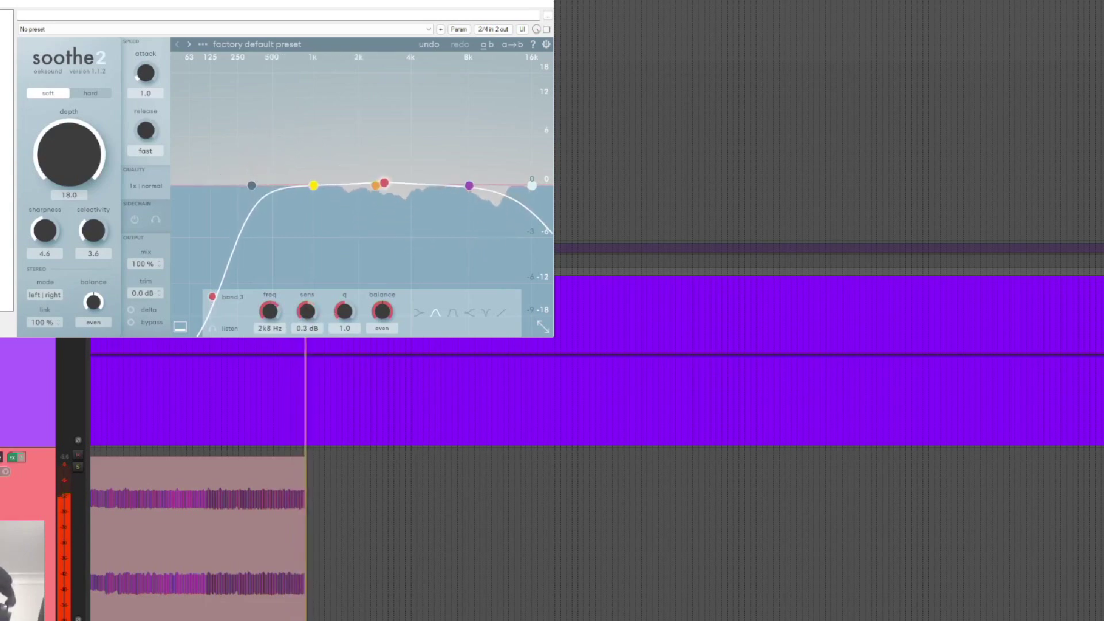
In FabFilter Pro-Q 3, add a 12 dB/oct low cut at about 57 Hz and a 24 dB/oct high cut in the top treble
click(5, 127)
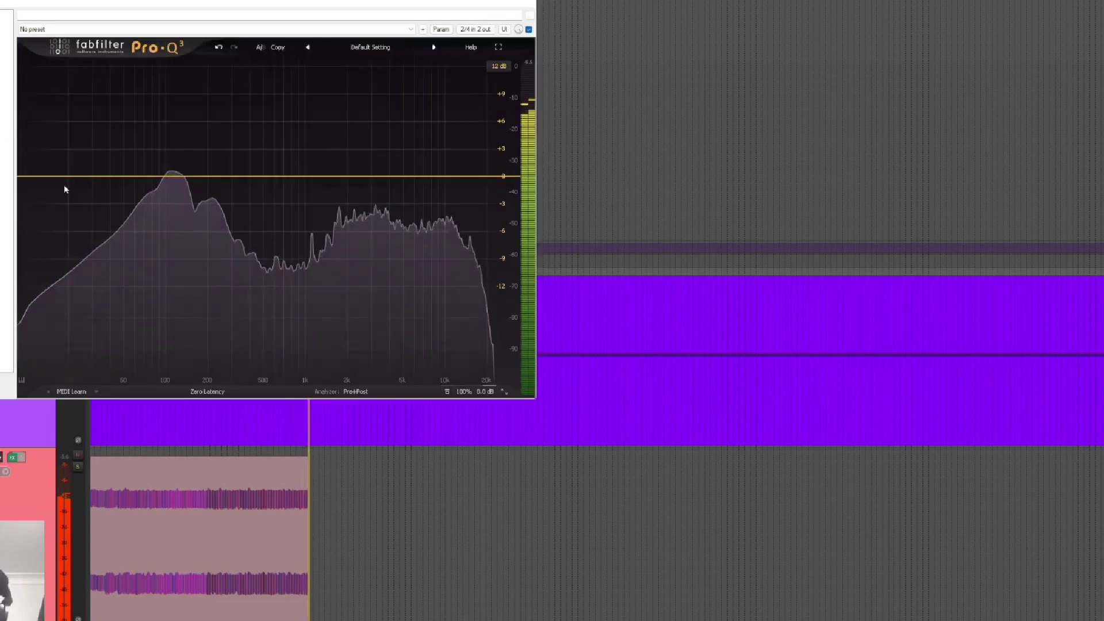
drag(52, 181, 131, 176)
click(476, 178)
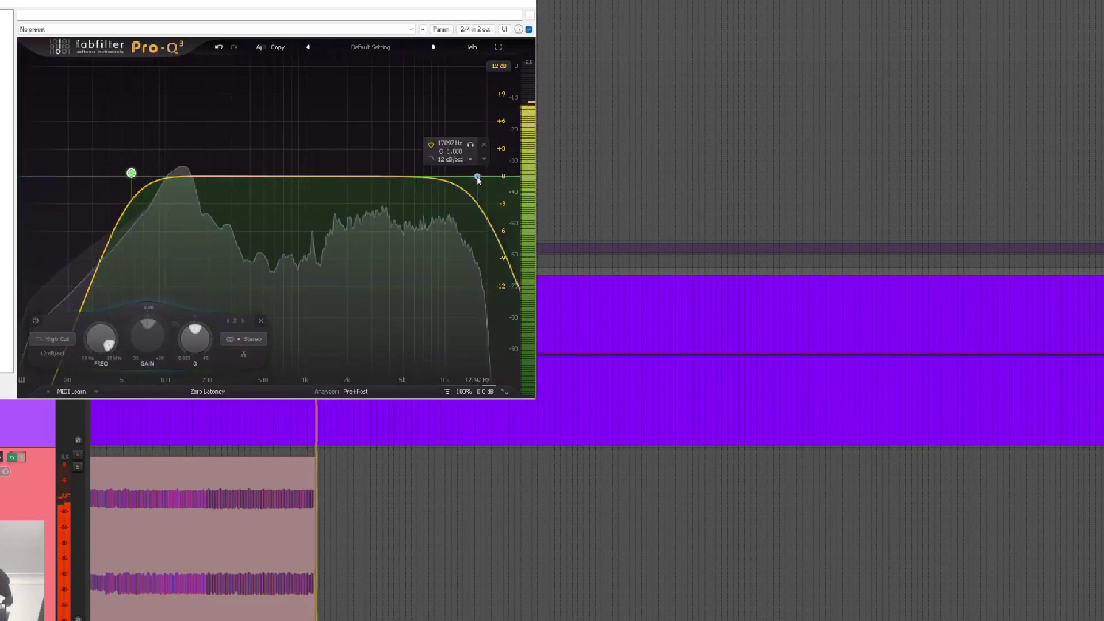
scroll(477, 178, up, 2)
mouse_move(476, 177)
mouse_down()
mouse_move(452, 173)
mouse_move(469, 179)
mouse_up()
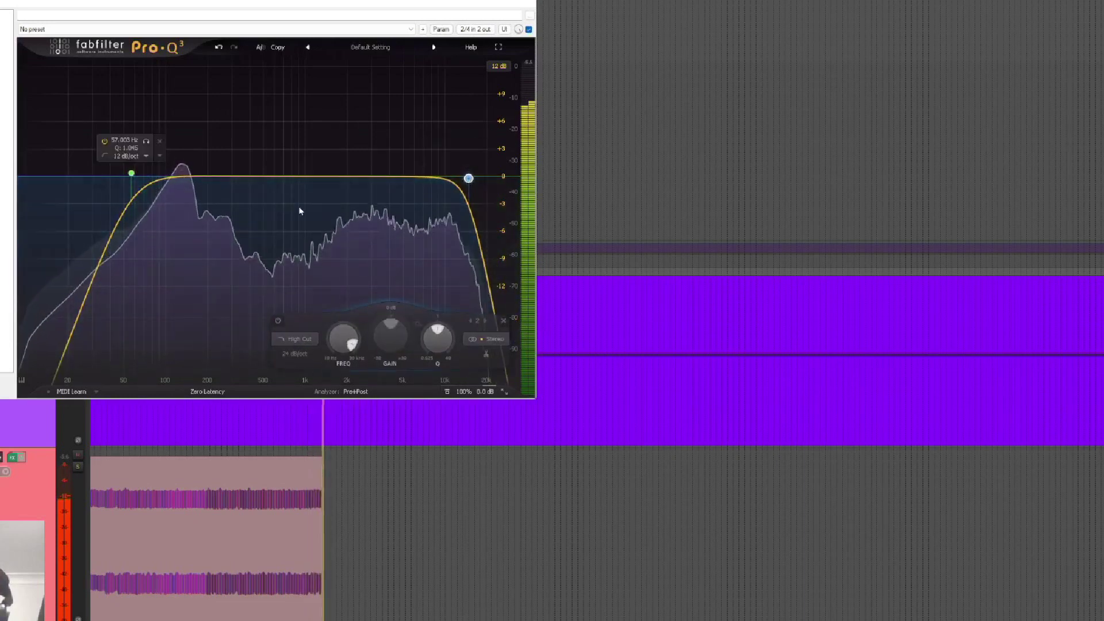
Add a narrow bell cut at about 3.25 kHz, make it dynamic and set its gain to about -2.3 dB
click(233, 351)
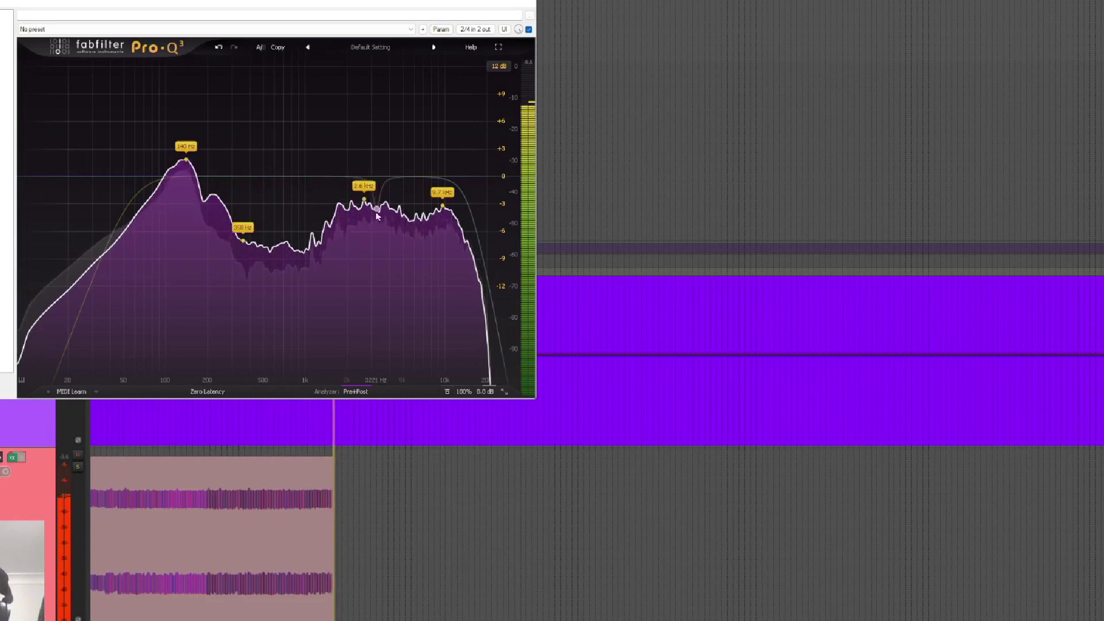
drag(377, 216, 377, 231)
right_click(376, 235)
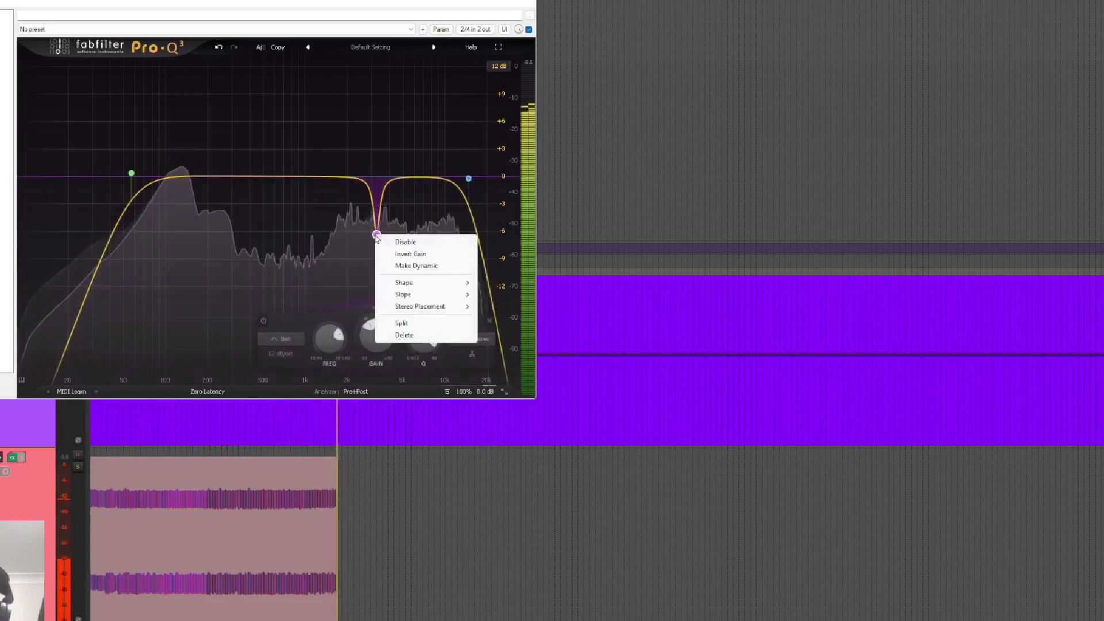
click(379, 266)
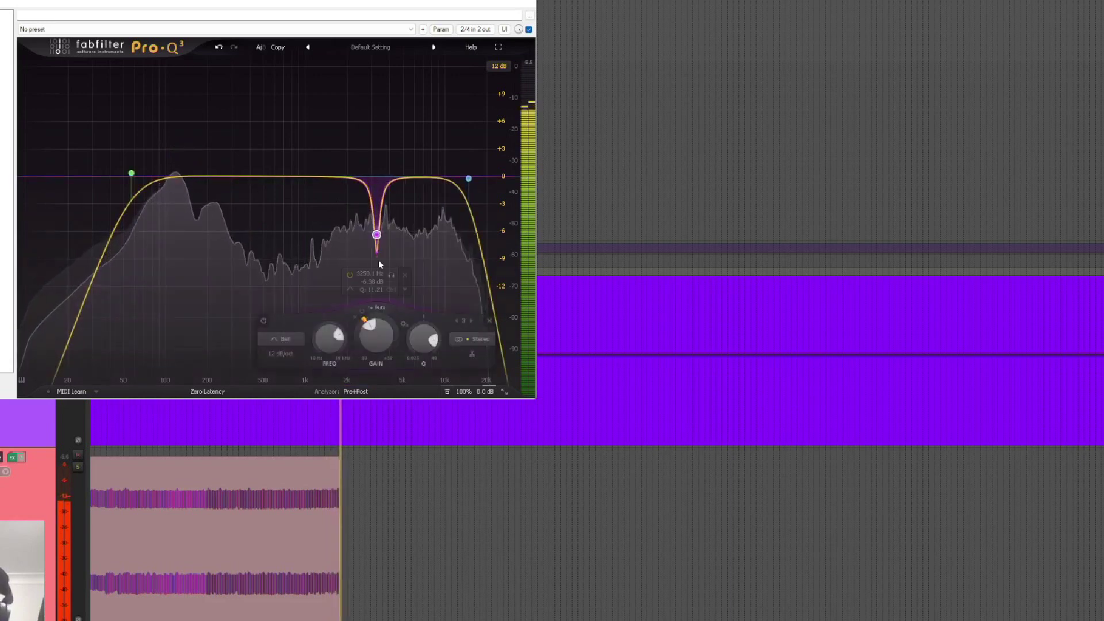
drag(377, 257, 377, 277)
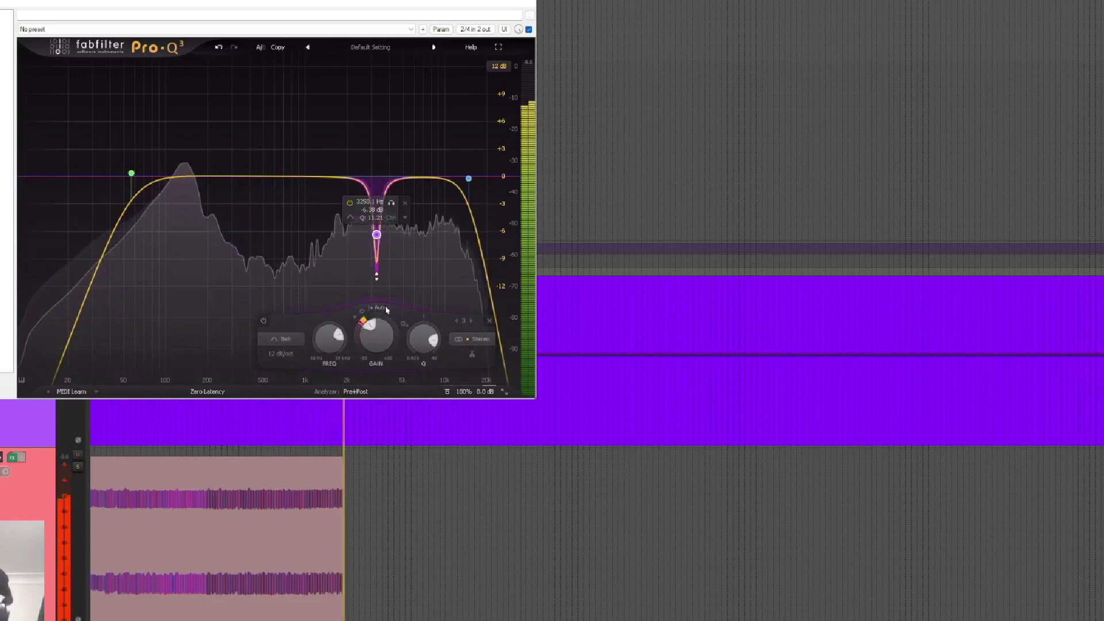
drag(380, 347, 386, 317)
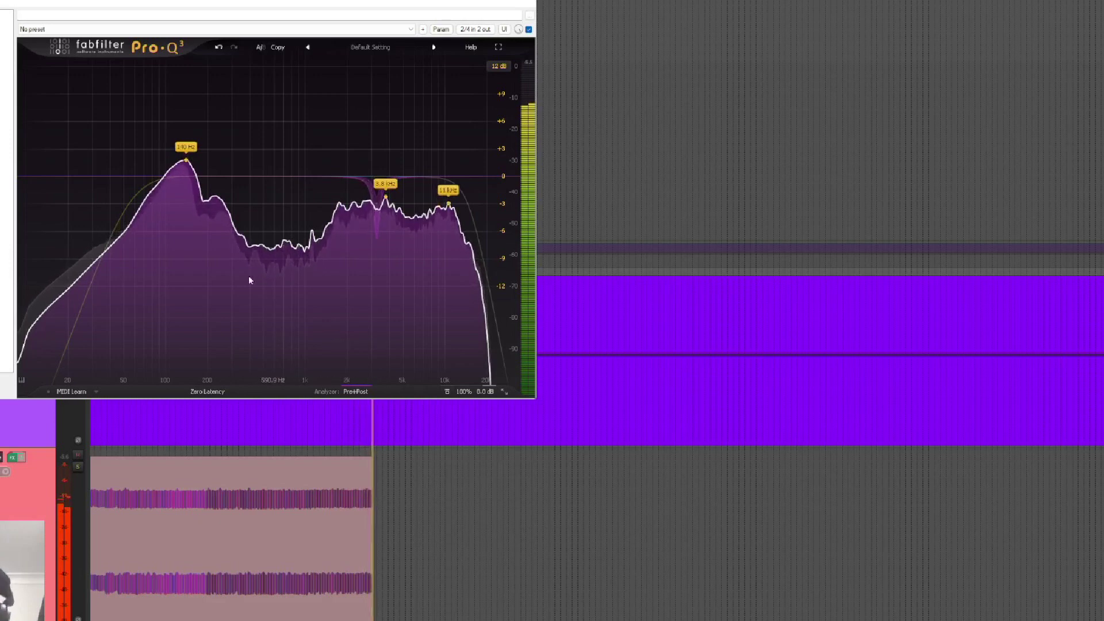
Pull the low spectrum peak at about 140 Hz into a bell cut, make it dynamic and set its gain to about -4 dB
drag(186, 165, 186, 236)
right_click(186, 236)
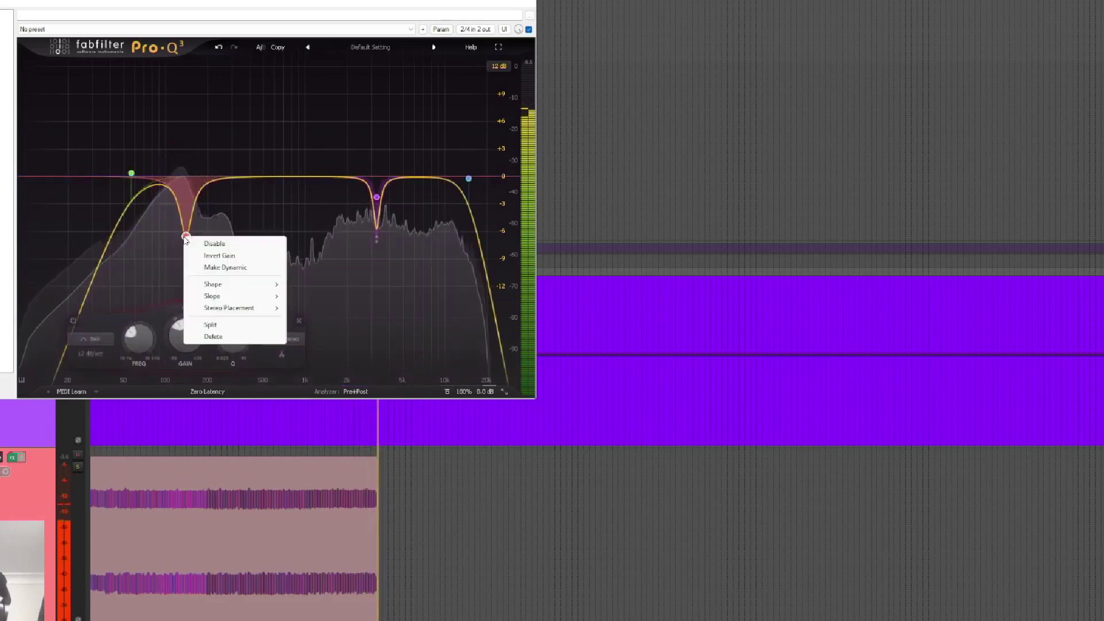
click(197, 268)
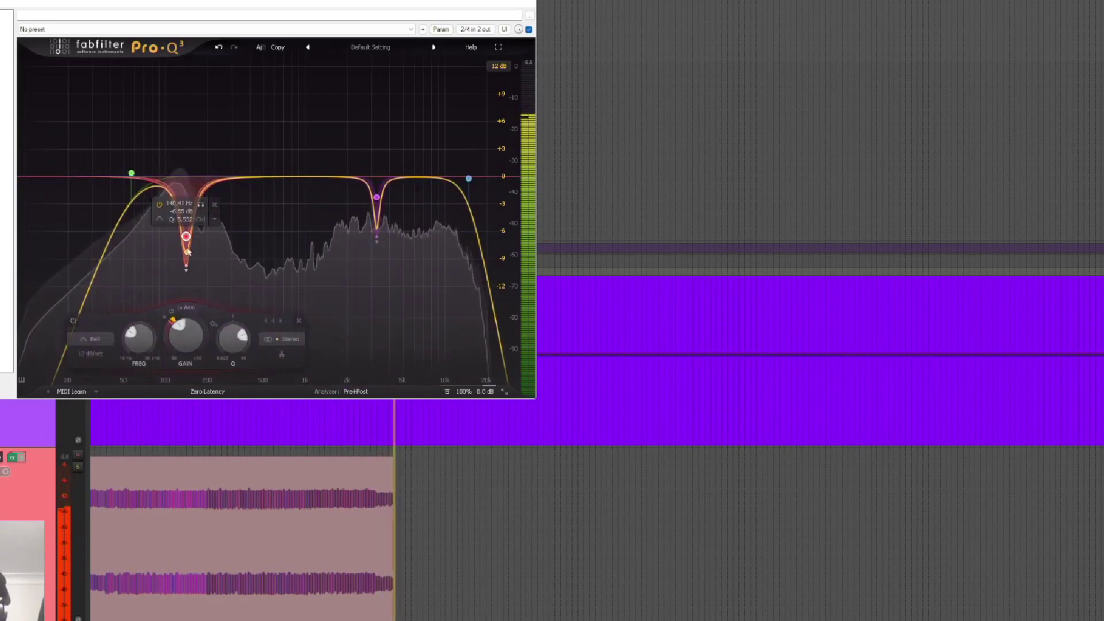
drag(186, 339, 189, 320)
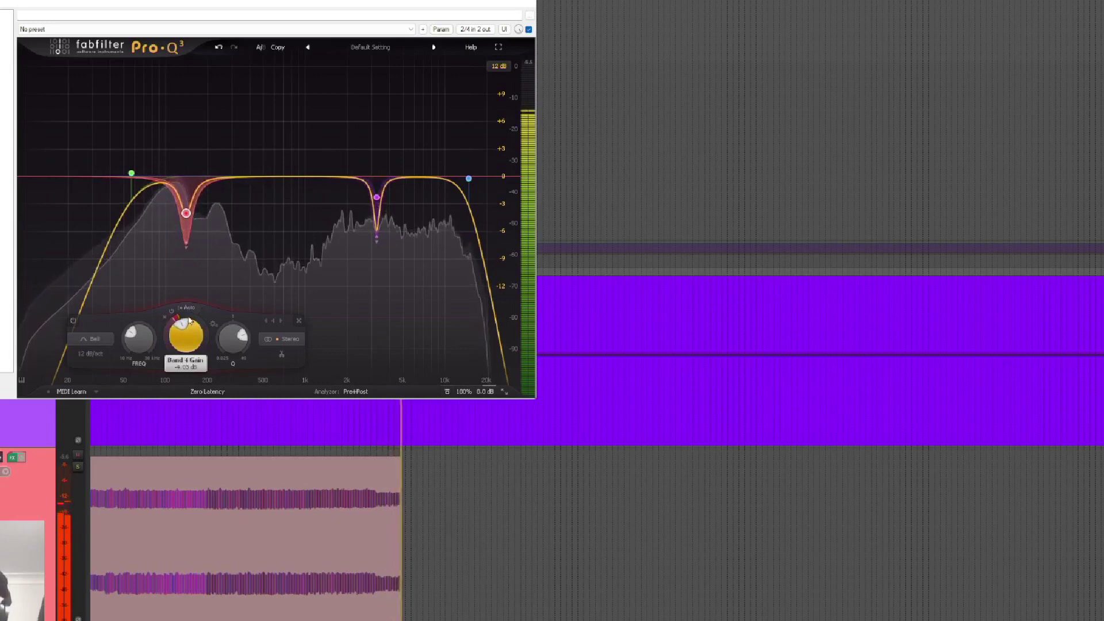
Add a broad bell cut of about -4 dB at roughly 6.4 kHz with a Q of about 0.47
mouse_move(386, 189)
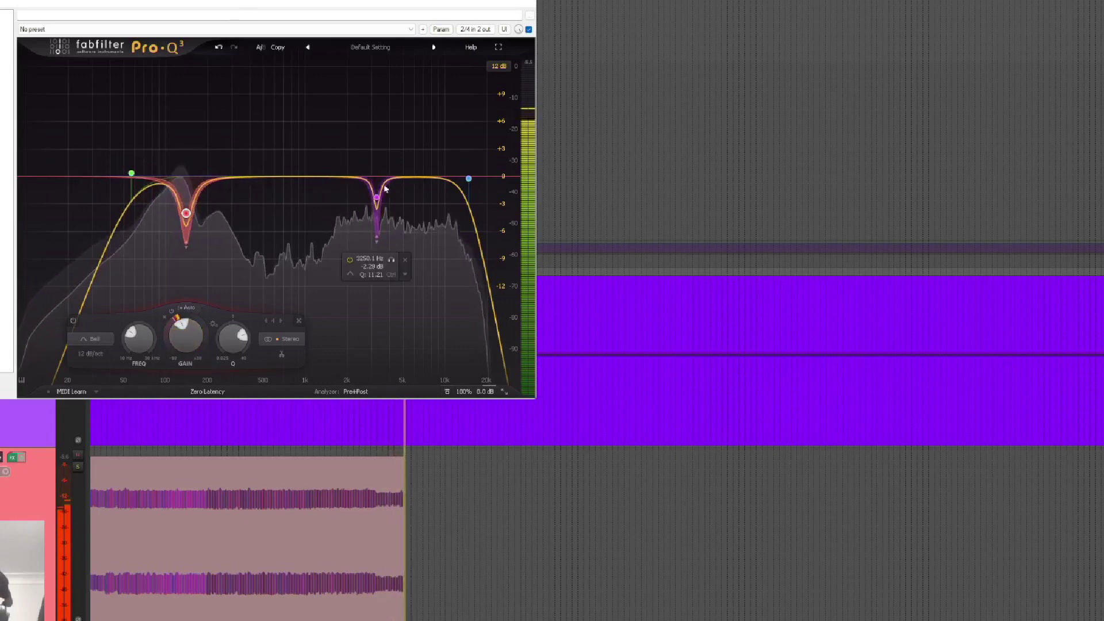
click(416, 200)
scroll(413, 204, up, 2)
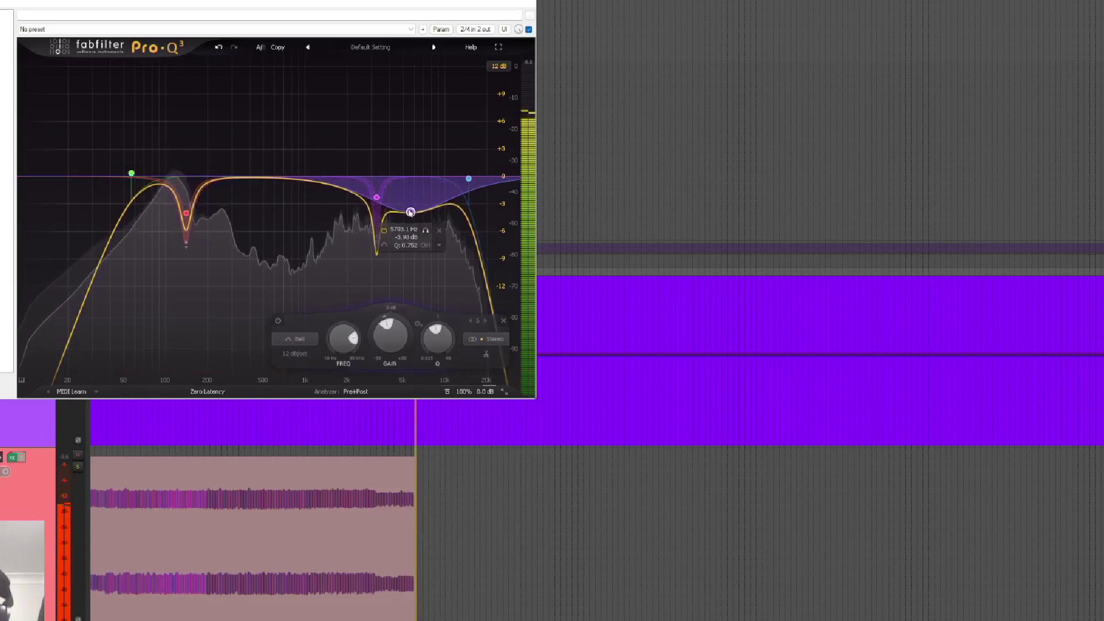
drag(410, 214, 419, 219)
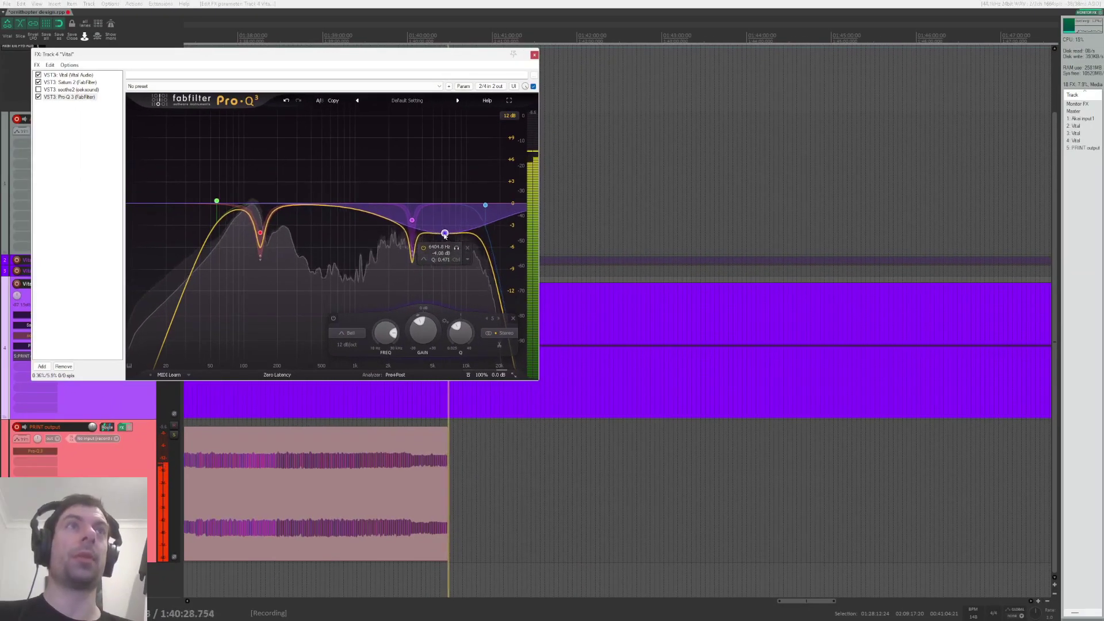